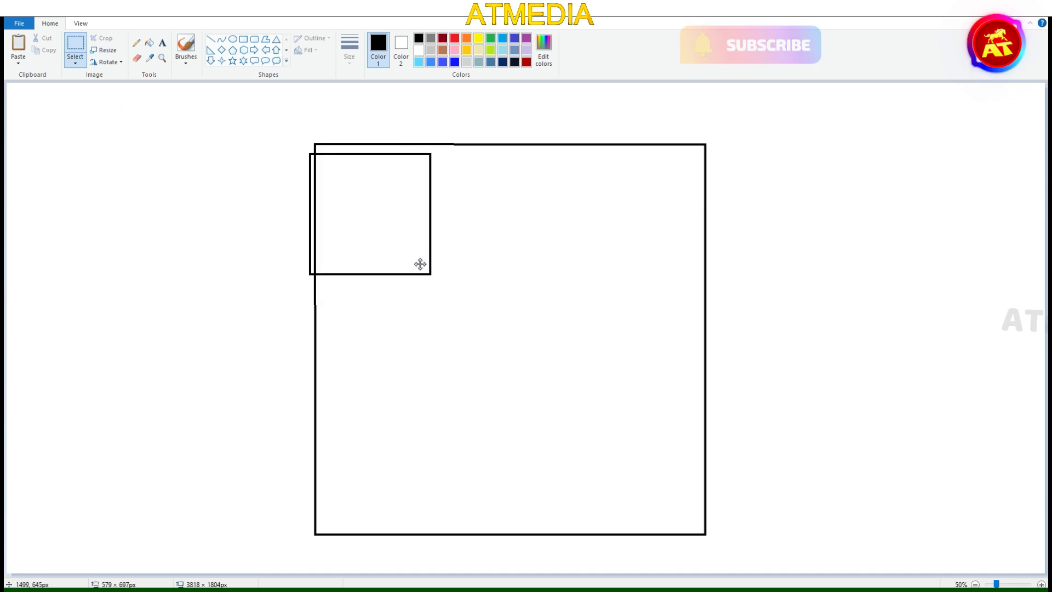
# Remove the small misplaced square overlapping the large square's upper-left corner
pyautogui.hotkey('ctrl', 'z')
pyautogui.moveTo(46, 109); pyautogui.dragTo(220, 316)
pyautogui.press('Delete')
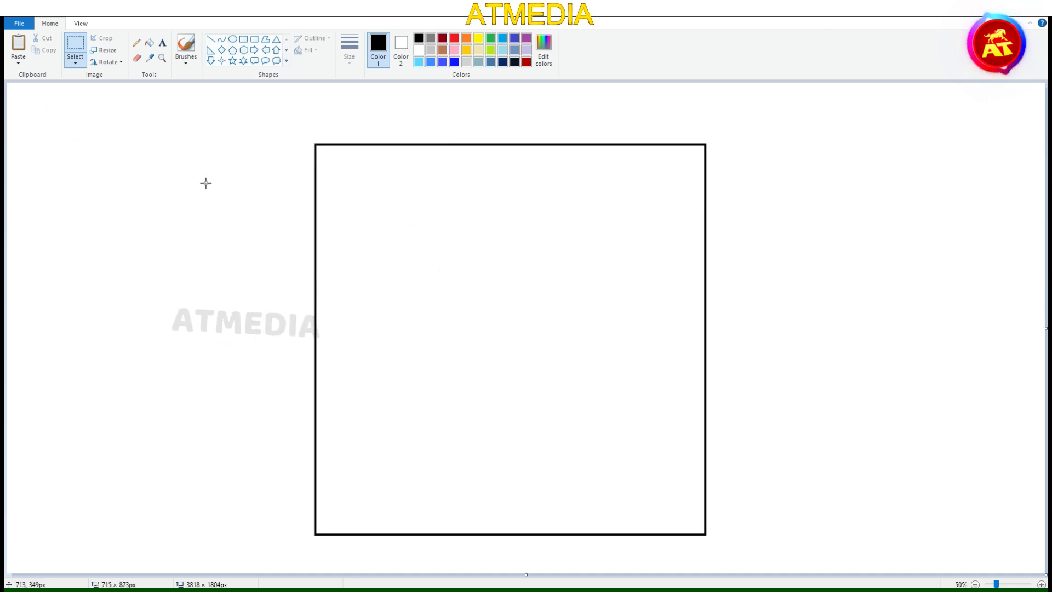
# Draw a square about 531 × 531 px from the large square's upper-left corner and move it onto the empty canvas to the left
pyautogui.click(243, 39)
pyautogui.moveTo(317, 144); pyautogui.dragTo(458, 284)
pyautogui.moveTo(463, 340); pyautogui.dragTo(467, 340)
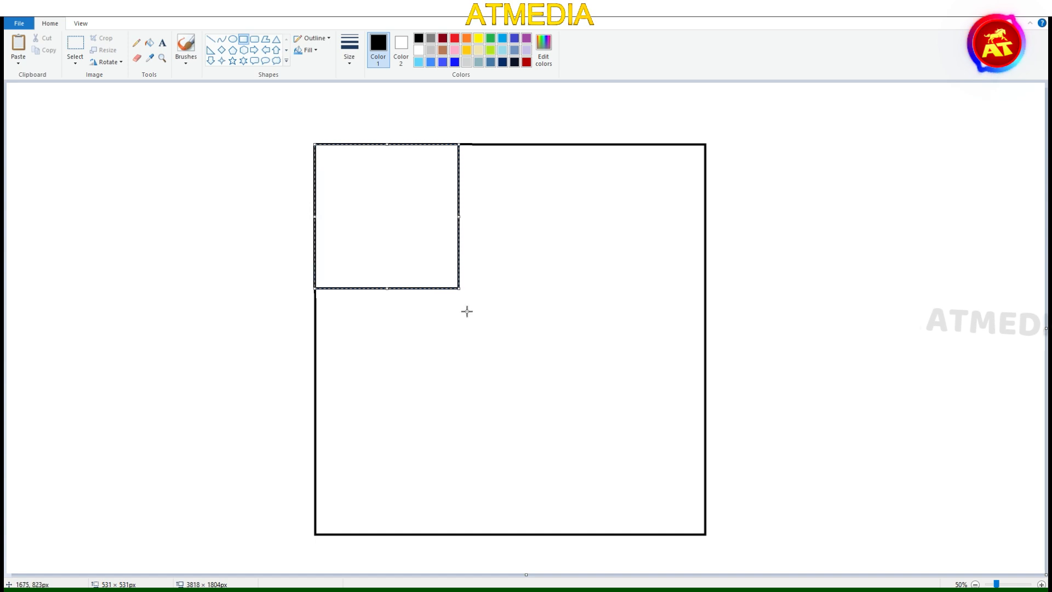
pyautogui.moveTo(425, 252); pyautogui.dragTo(164, 248)
# Copy the small square and place one duplicate in the large square's upper-left corner and another in its lower-left corner
pyautogui.click(75, 48)
pyautogui.moveTo(35, 120); pyautogui.dragTo(223, 309)
pyautogui.hotkey('ctrl', 'c')
pyautogui.hotkey('ctrl', 'v')
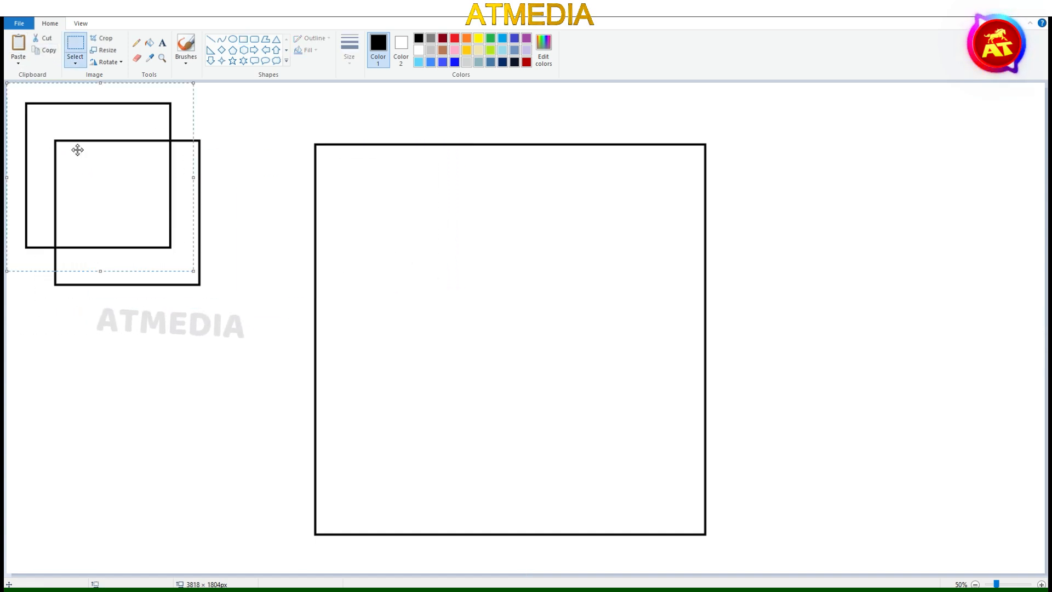
pyautogui.moveTo(97, 172); pyautogui.dragTo(391, 209)
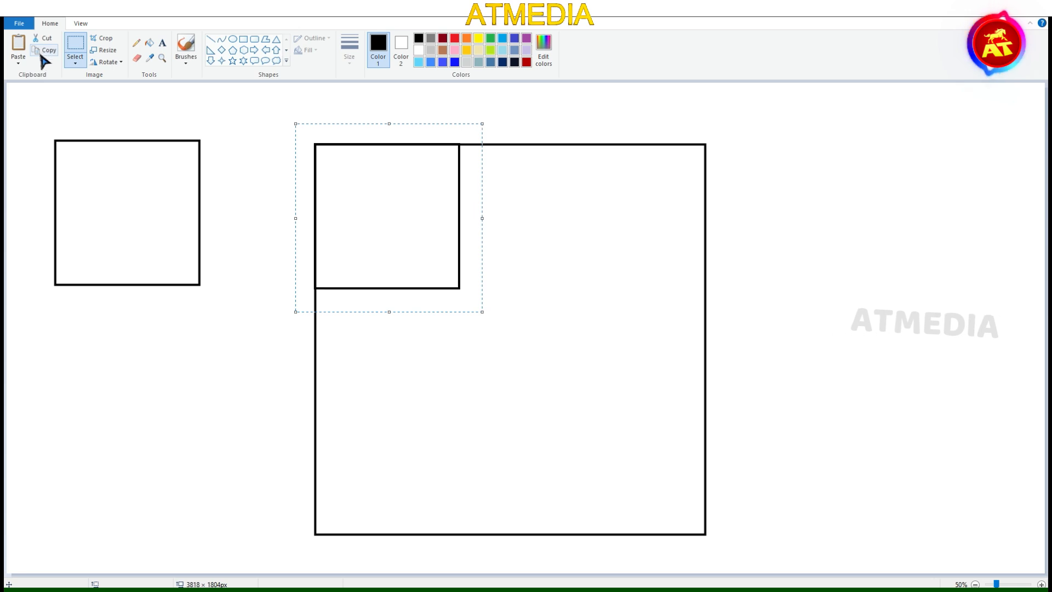
pyautogui.click(13, 48)
pyautogui.moveTo(105, 167); pyautogui.dragTo(401, 453)
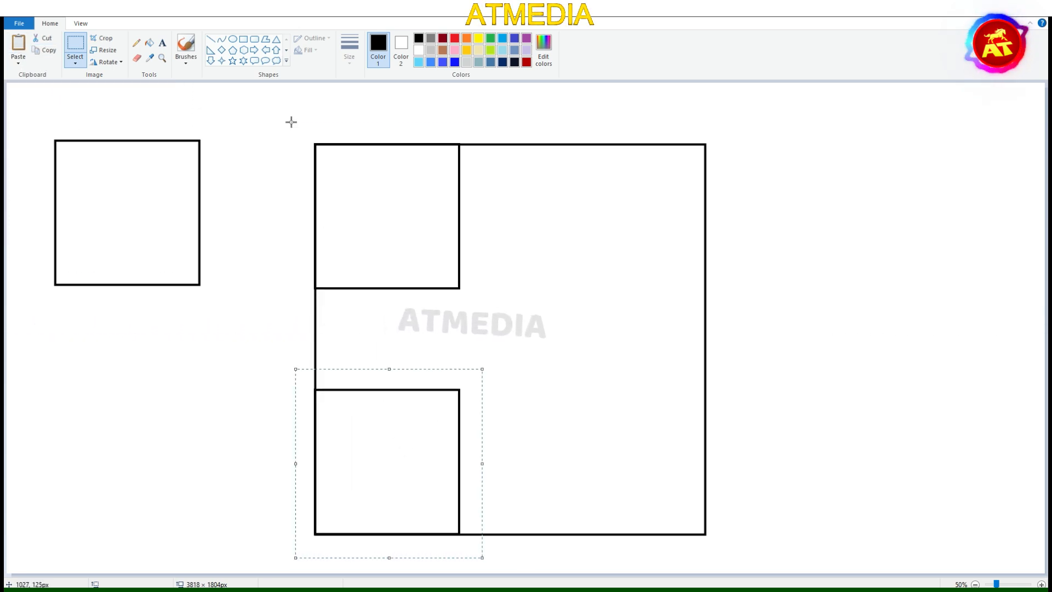
# Copy the large square's left part with both corner squares, flip the pasted copy horizontally, and move it to the right side
pyautogui.moveTo(290, 110); pyautogui.dragTo(493, 558)
pyautogui.click(45, 50)
pyautogui.click(21, 48)
pyautogui.click(106, 62)
pyautogui.click(108, 123)
pyautogui.moveTo(64, 267); pyautogui.dragTo(584, 298)
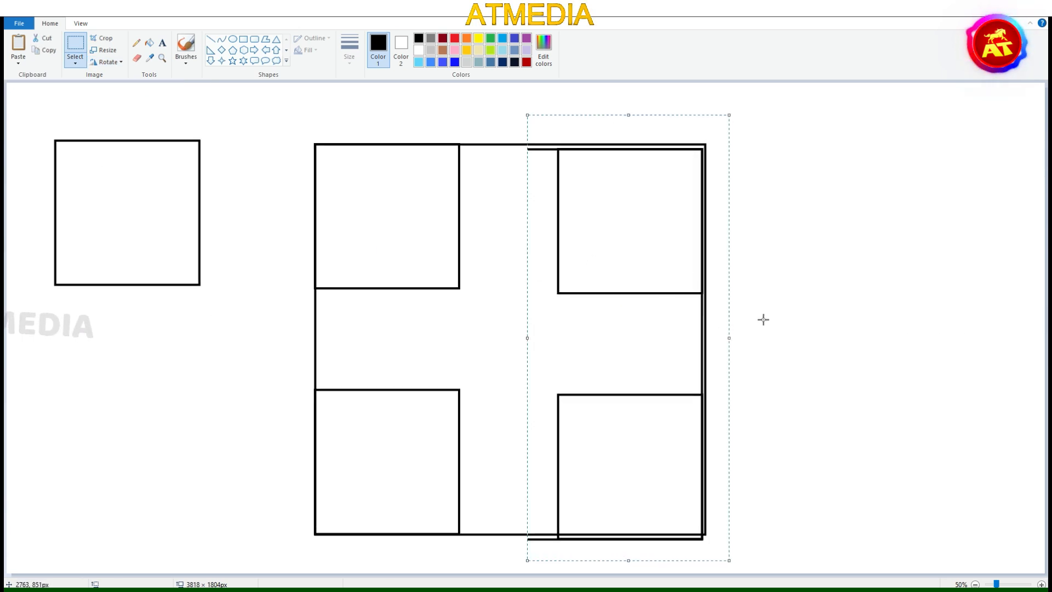
# Nudge the flipped copy up and sideways until its outlines align with the large square's right corners
pyautogui.press('Up')
pyautogui.press('Up')
pyautogui.press('Up')
pyautogui.press('Up')
pyautogui.press('Right')
pyautogui.press('Right')
pyautogui.press('Right')
pyautogui.press('Right')
pyautogui.press('Right')
pyautogui.press('Right')
pyautogui.press('Right')
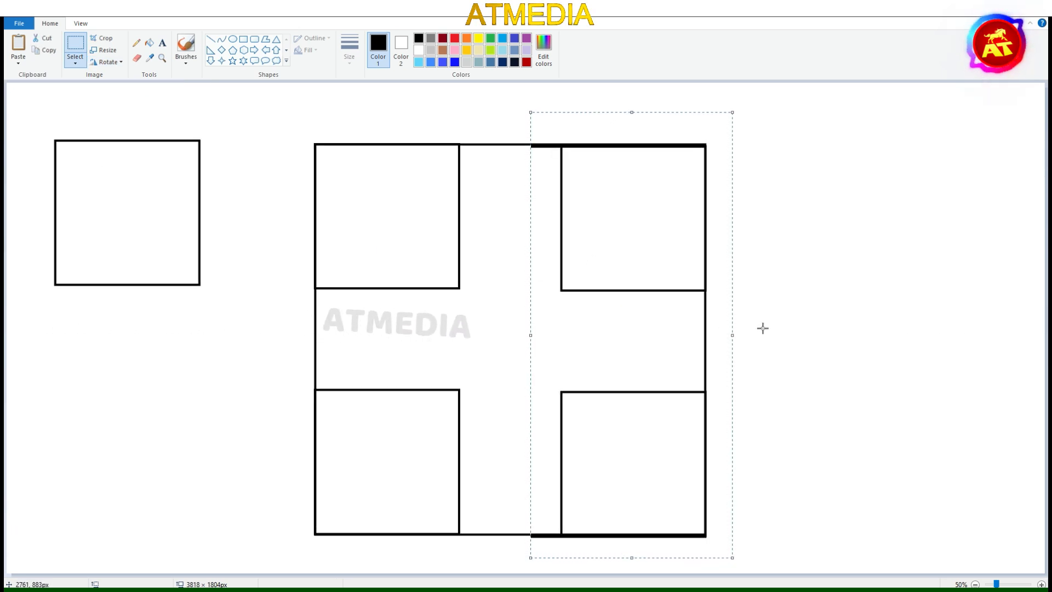
pyautogui.press('Up')
pyautogui.press('Up')
pyautogui.press('Up')
pyautogui.press('Up')
pyautogui.press('Up')
pyautogui.press('Up')
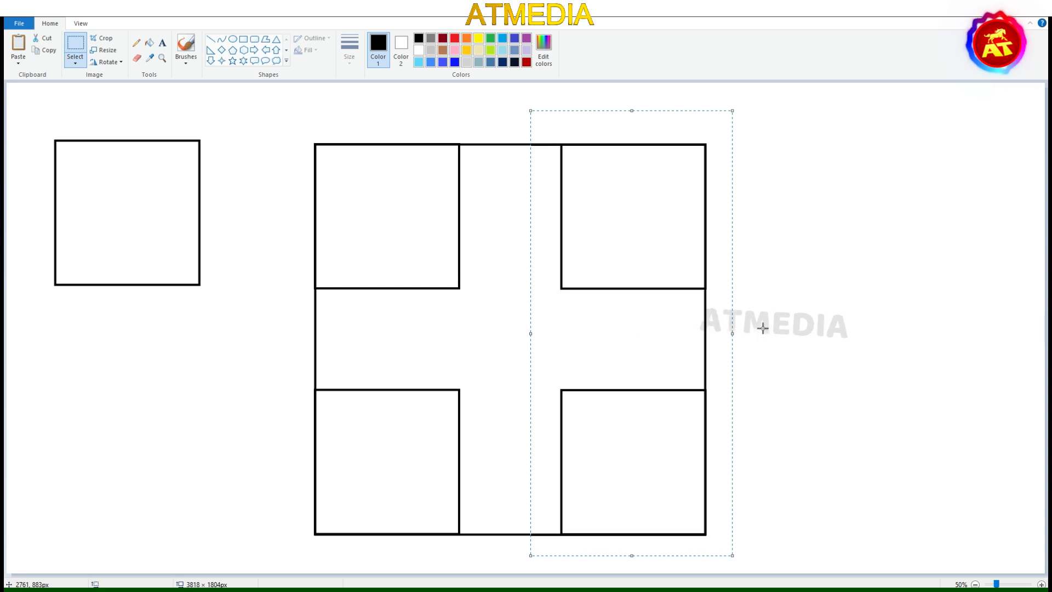
pyautogui.press('Left')
pyautogui.press('Left')
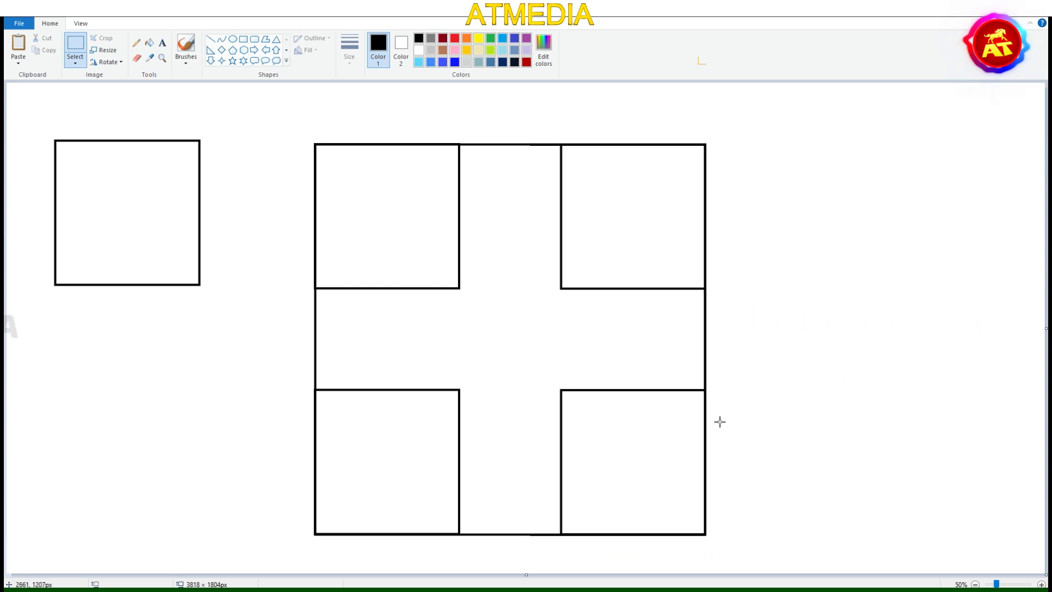
# Draw a square about 1323 × 1323 px just inside the large square and nudge it left to centre it
pyautogui.click(243, 39)
pyautogui.moveTo(333, 159)
pyautogui.mouseDown()
pyautogui.moveTo(587, 474)
pyautogui.moveTo(667, 493)
pyautogui.moveTo(692, 519)
pyautogui.mouseUp()
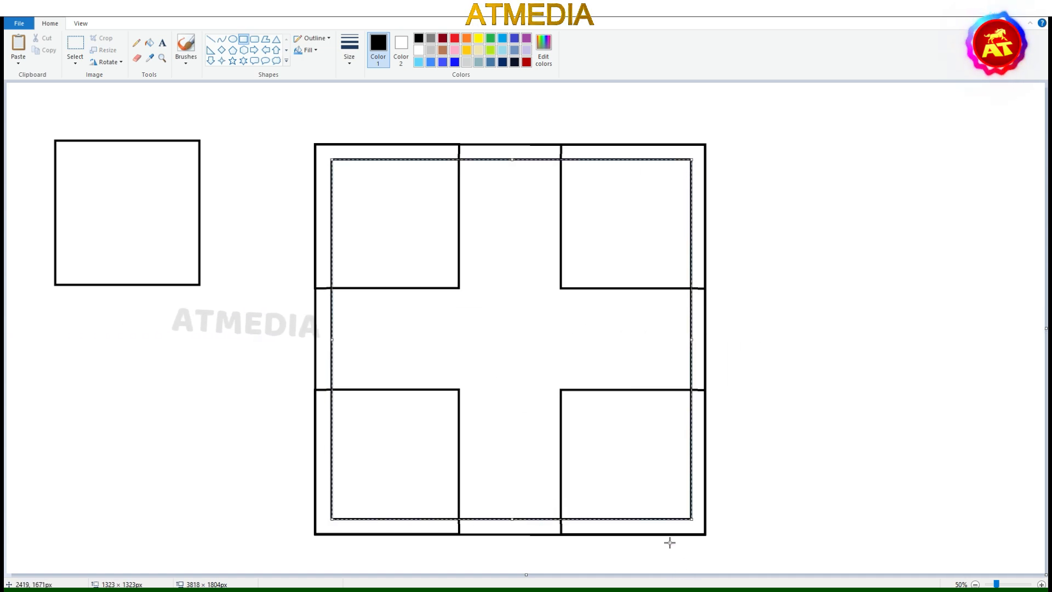
pyautogui.press('Left')
pyautogui.press('Left')
pyautogui.press('Left')
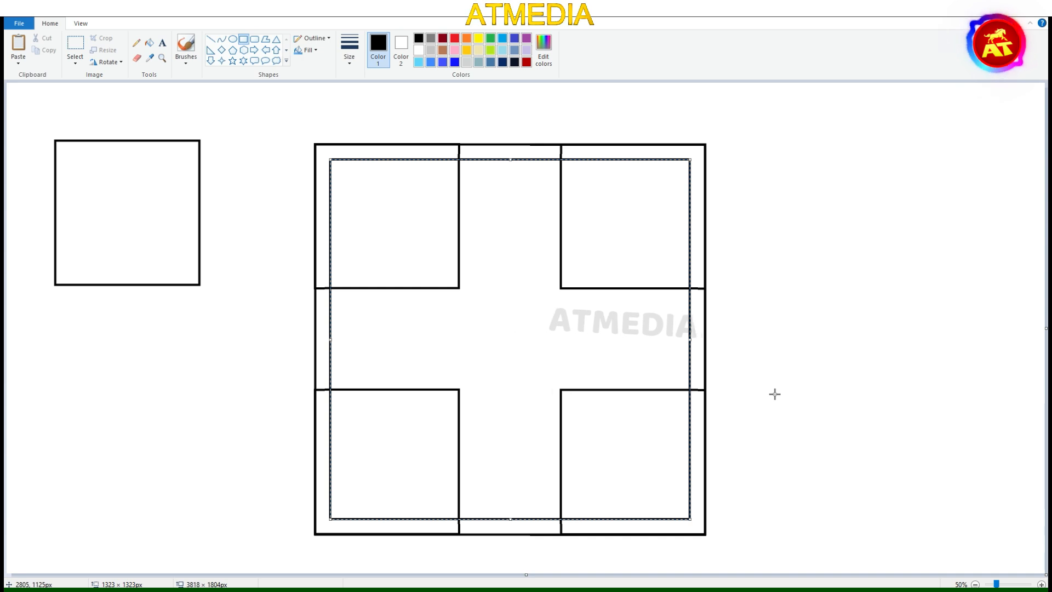
pyautogui.click(774, 394)
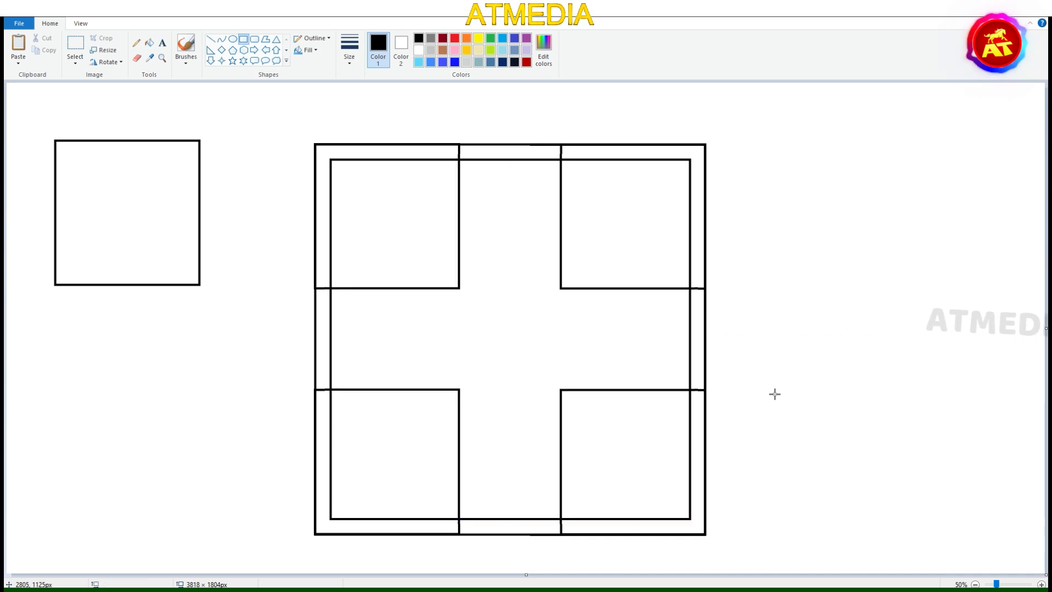
# Draw two more nested squares inside the 1323 px square, the inner one about 1119 × 1119 px
pyautogui.moveTo(349, 177); pyautogui.dragTo(678, 591)
pyautogui.click(803, 416)
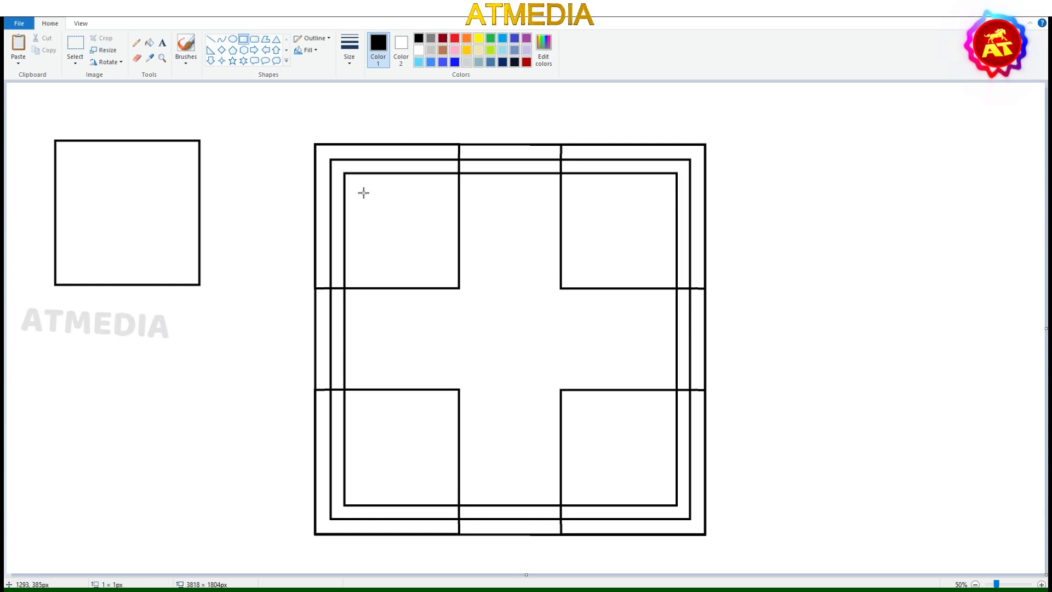
pyautogui.moveTo(363, 192); pyautogui.dragTo(667, 557)
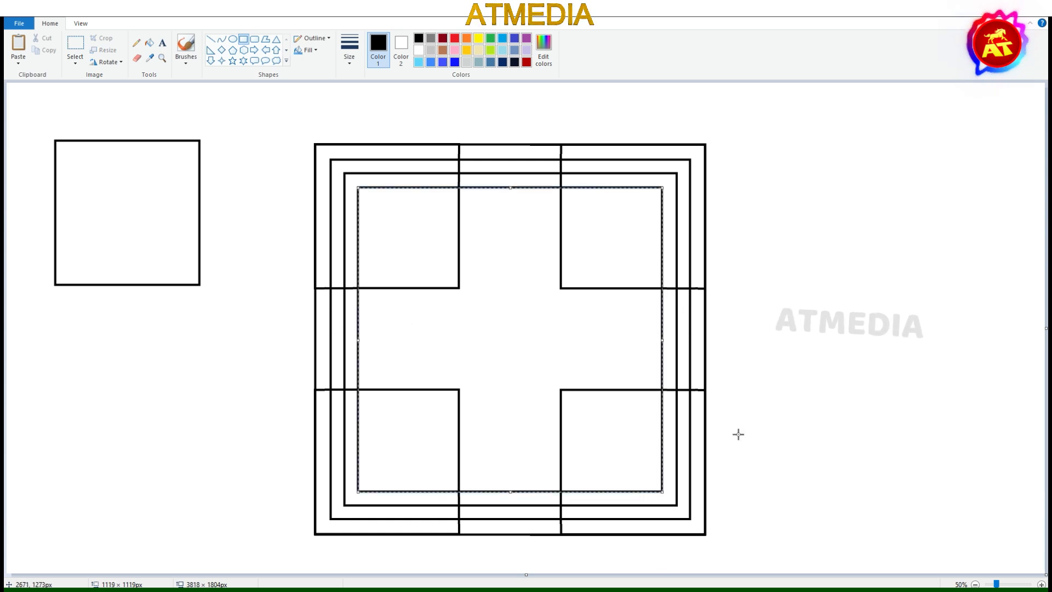
pyautogui.click(759, 407)
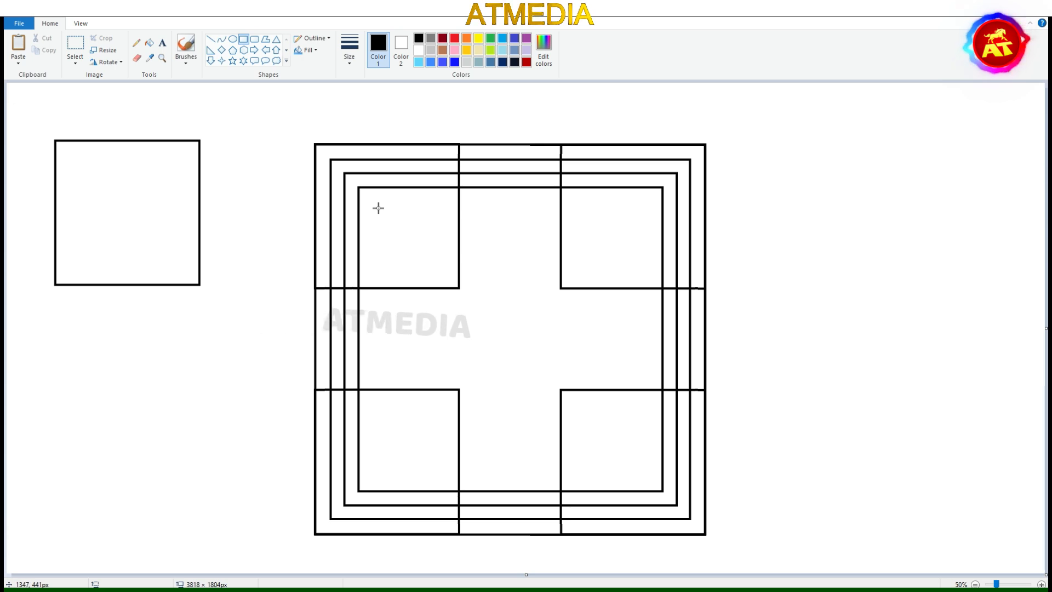
# Draw two further concentric squares inside the 1119 px square, keeping the same gap between outlines
pyautogui.moveTo(371, 200); pyautogui.dragTo(651, 560)
pyautogui.press('Escape')
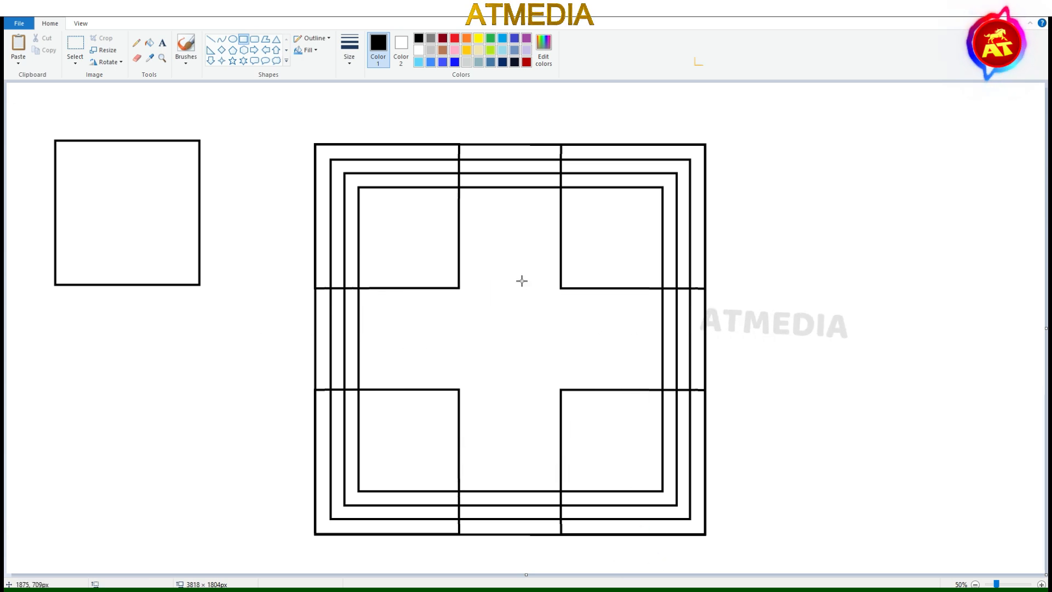
pyautogui.moveTo(372, 201); pyautogui.dragTo(654, 520)
pyautogui.click(654, 519)
pyautogui.moveTo(386, 215); pyautogui.dragTo(650, 459)
pyautogui.click(651, 459)
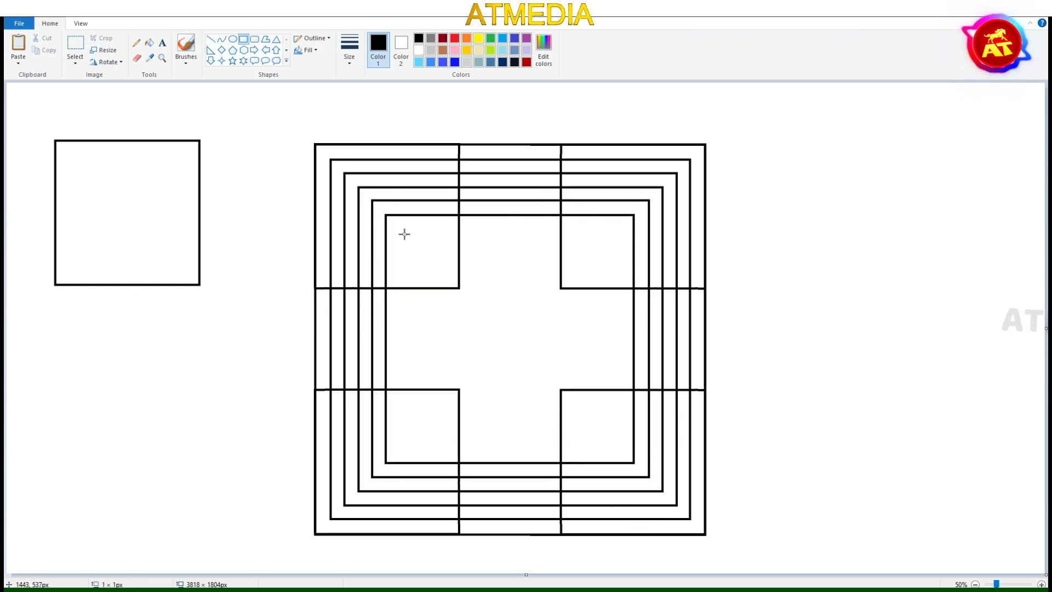
# Continue the nested pattern with two smaller evenly spaced squares, the inner one about 707 × 707 px
pyautogui.moveTo(398, 228); pyautogui.dragTo(625, 546)
pyautogui.click(684, 441)
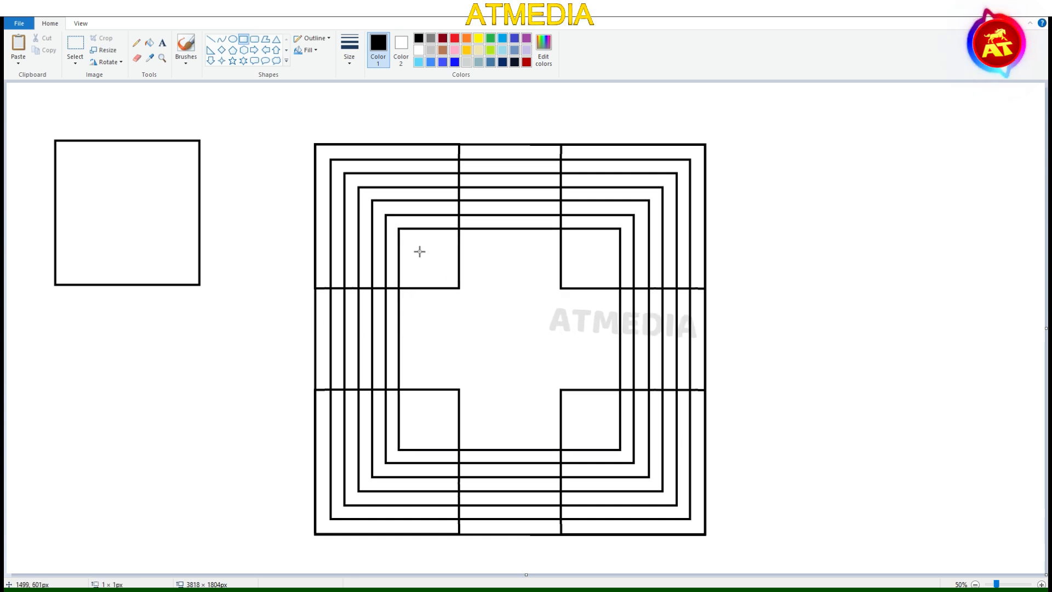
pyautogui.moveTo(410, 241); pyautogui.dragTo(548, 459)
pyautogui.hotkey('ctrl', 'z')
pyautogui.moveTo(413, 242); pyautogui.dragTo(610, 493)
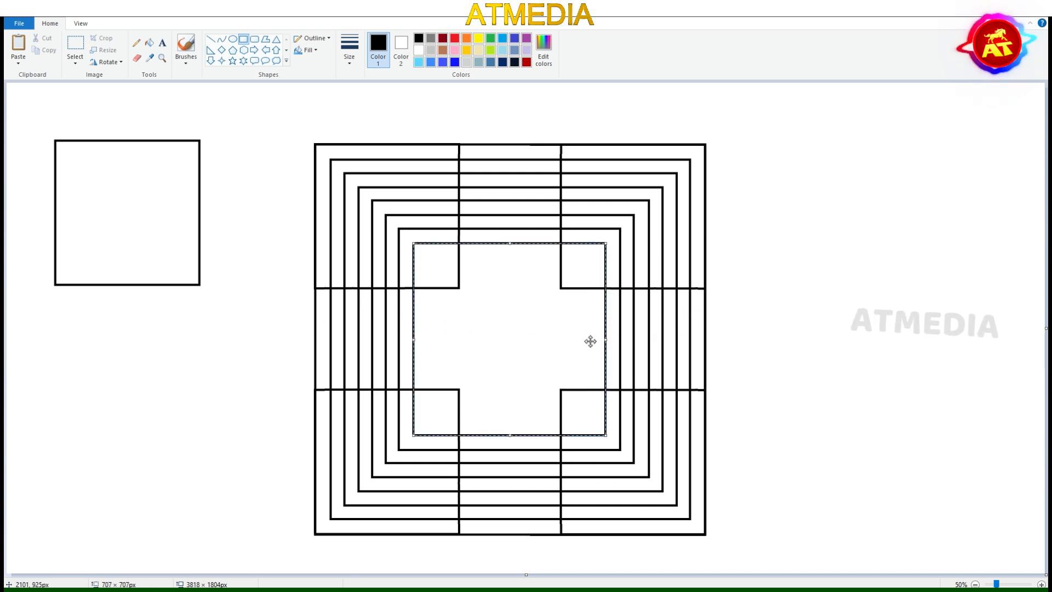
pyautogui.click(690, 334)
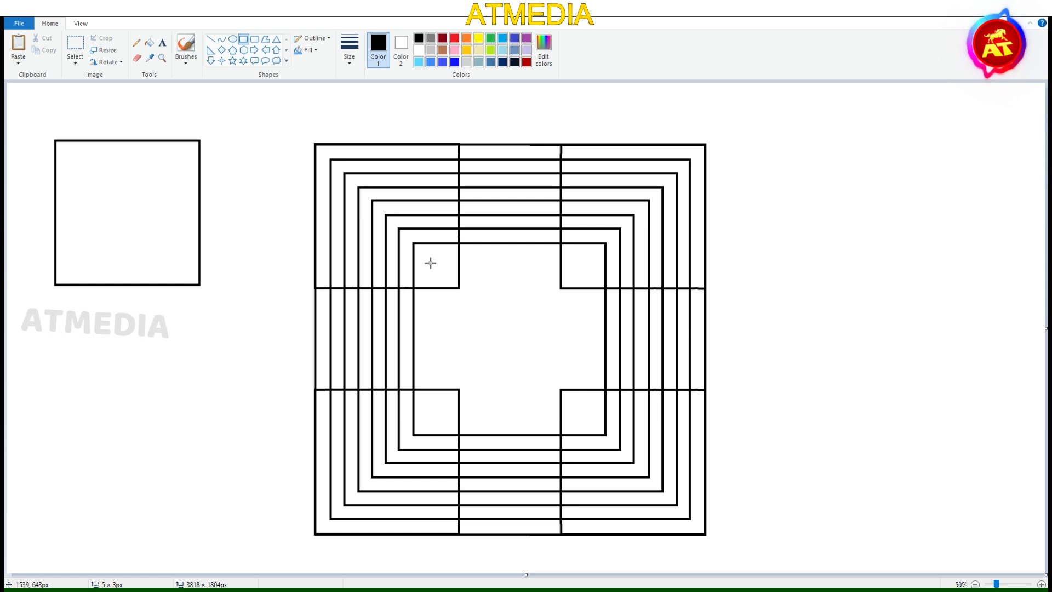
# Add two more nested squares inside the 707 px square, the inner one about 517 × 517 px
pyautogui.moveTo(425, 257); pyautogui.dragTo(596, 505)
pyautogui.click(597, 505)
pyautogui.moveTo(438, 268); pyautogui.dragTo(584, 464)
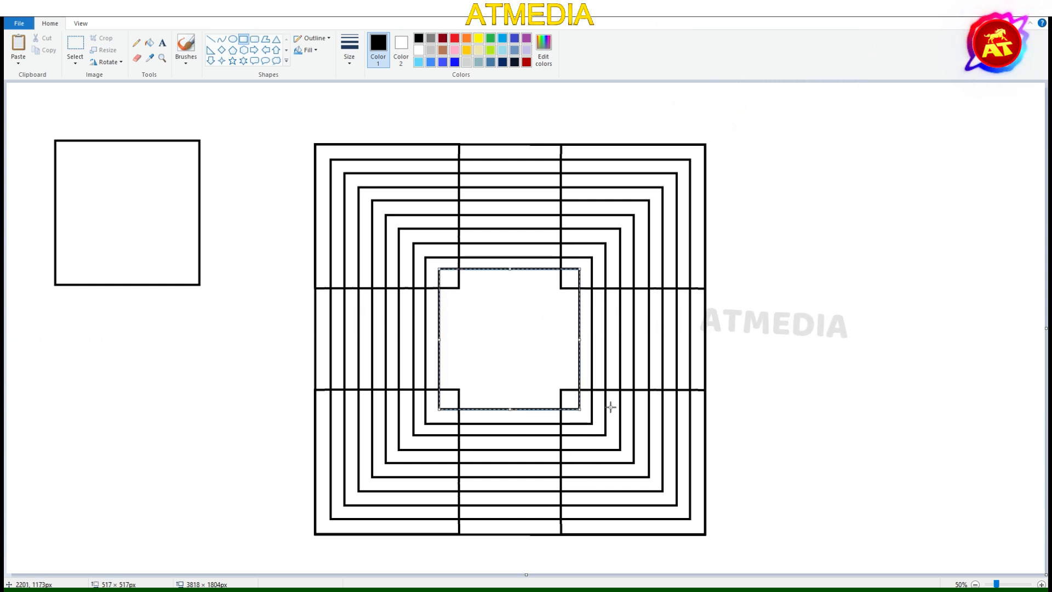
pyautogui.click(670, 362)
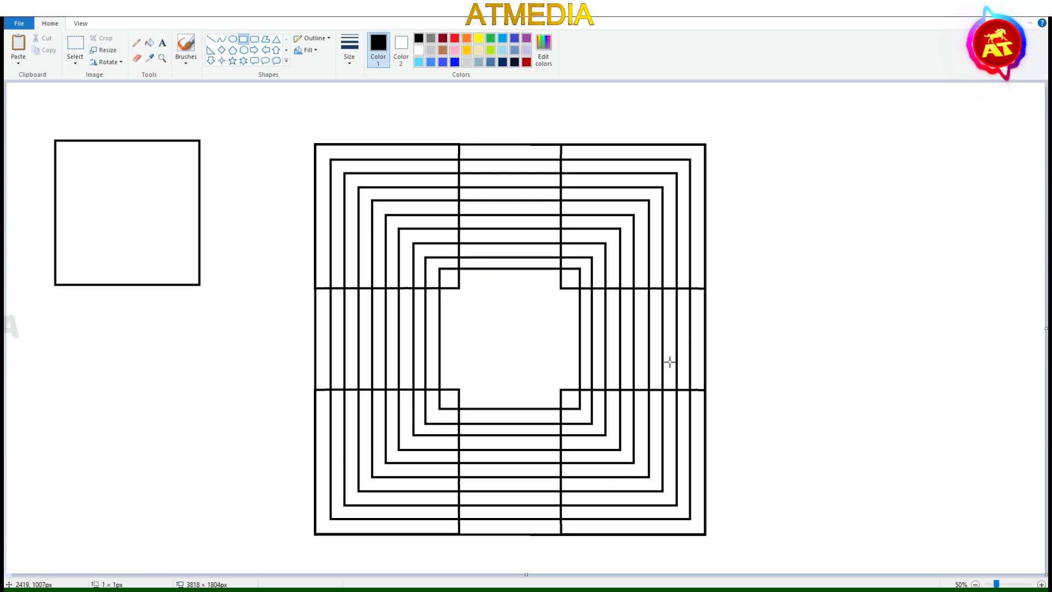
# Draw a central square about 373 × 373 px and adjust its edges to meet the inner corners of the four corner squares
pyautogui.moveTo(458, 287); pyautogui.dragTo(559, 436)
pyautogui.hotkey('ctrl', 'z')
pyautogui.moveTo(457, 286); pyautogui.dragTo(560, 390)
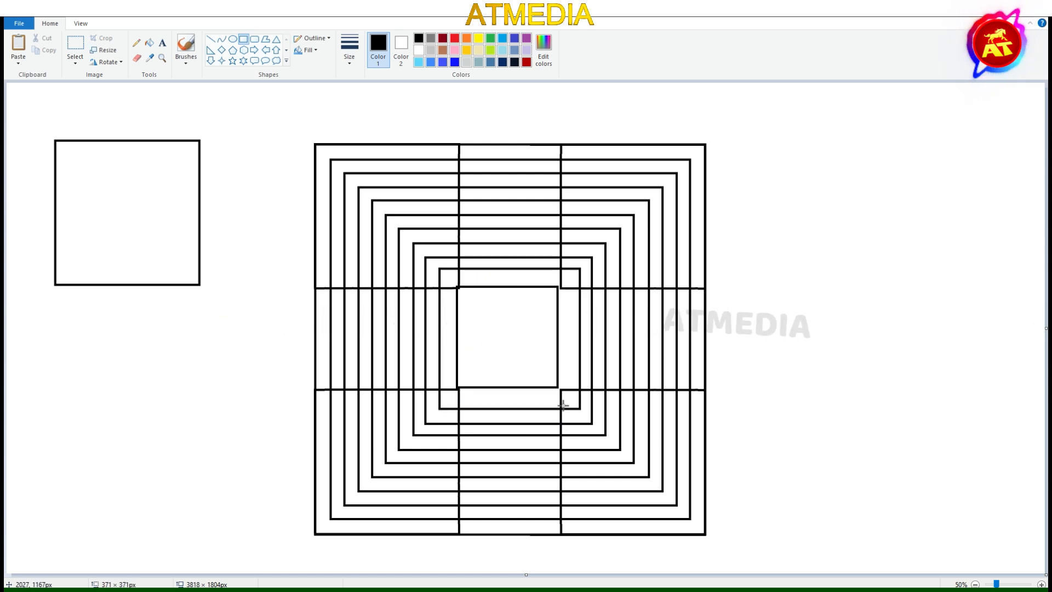
pyautogui.moveTo(510, 287); pyautogui.dragTo(518, 294)
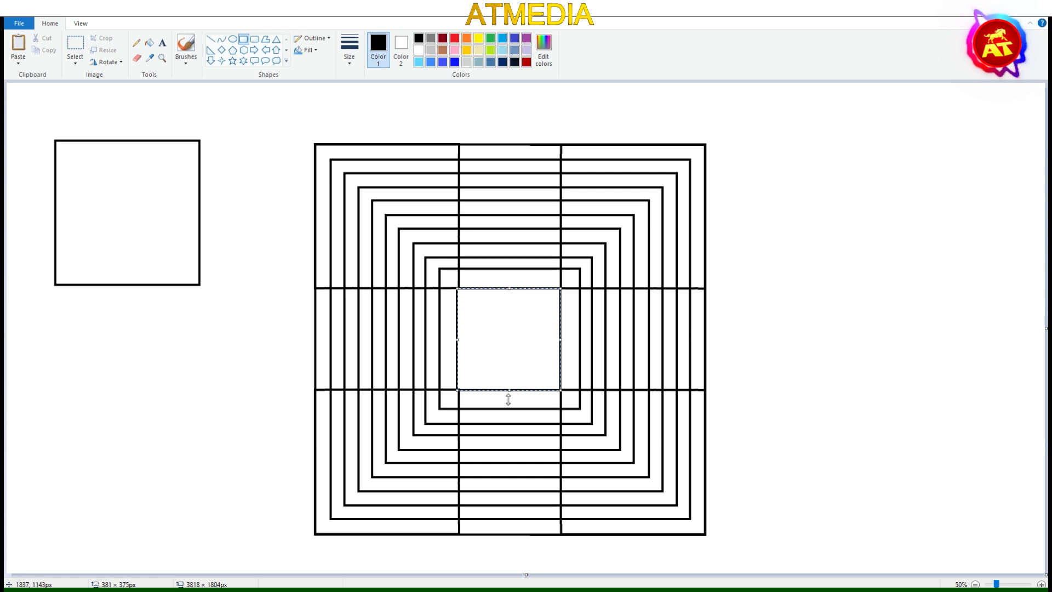
pyautogui.moveTo(458, 339); pyautogui.dragTo(464, 341)
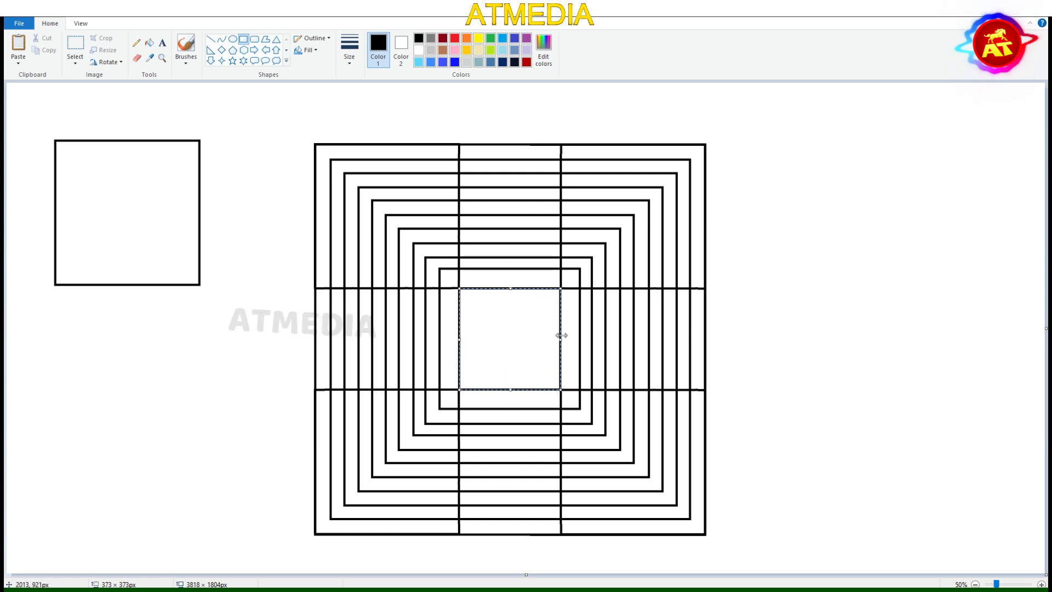
pyautogui.moveTo(565, 340); pyautogui.dragTo(567, 339)
pyautogui.click(613, 345)
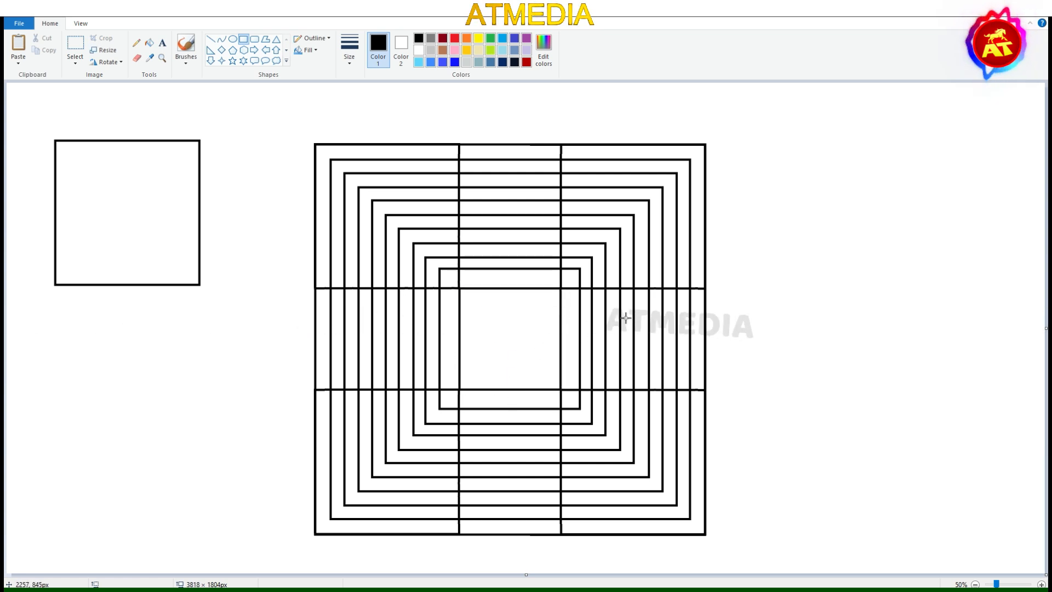
# Draw two nested squares inside the central square, about 283 × 283 px and 205 × 205 px
pyautogui.moveTo(471, 296); pyautogui.dragTo(560, 423)
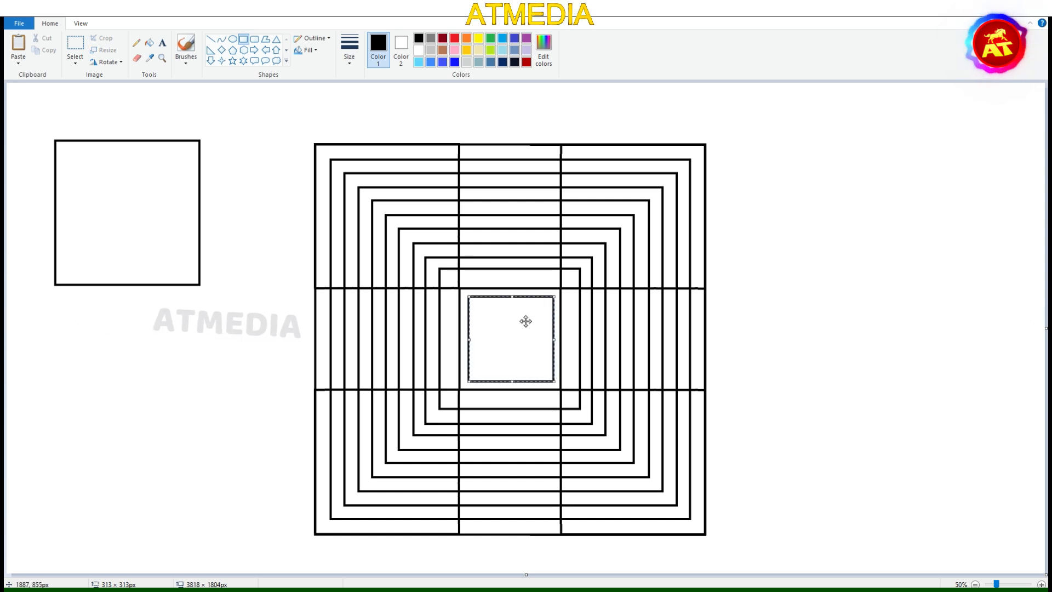
pyautogui.hotkey('ctrl', 'z')
pyautogui.moveTo(472, 301); pyautogui.dragTo(555, 400)
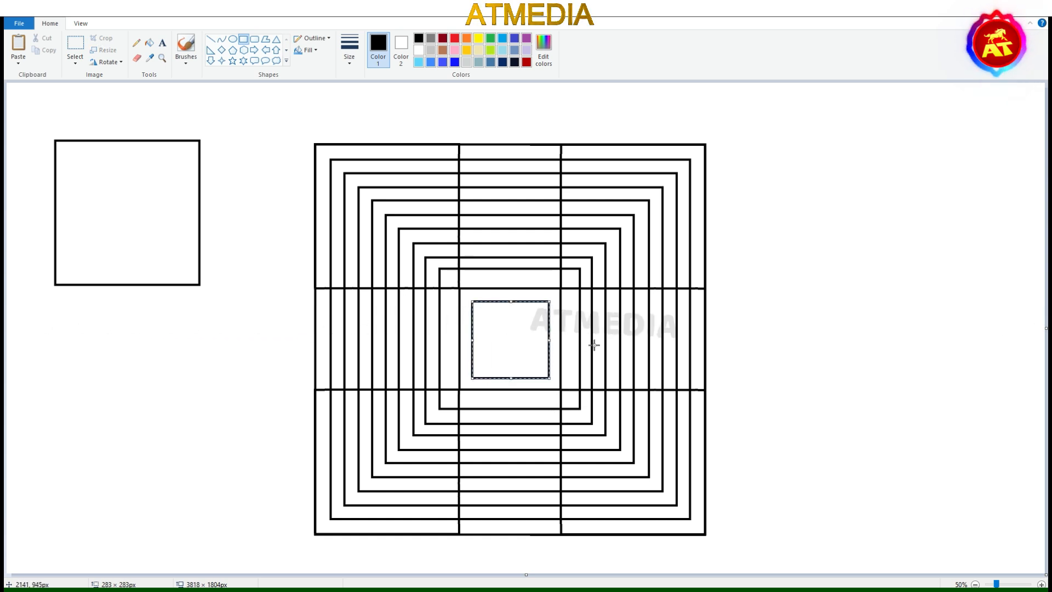
pyautogui.moveTo(484, 313); pyautogui.dragTo(540, 368)
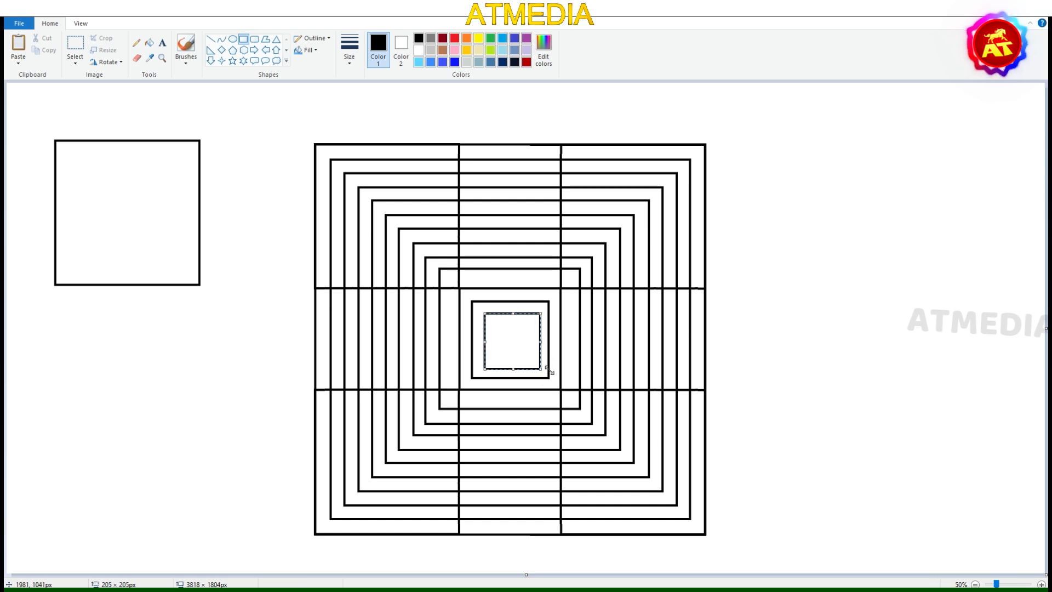
pyautogui.click(576, 372)
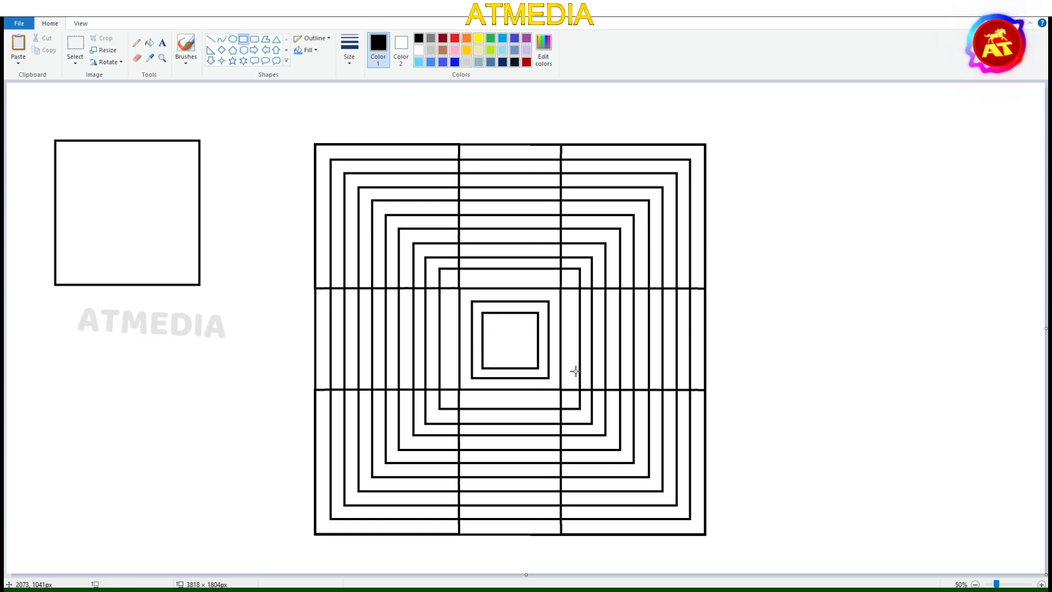
# Draw two more centred squares inside the 205 px square, about 161 × 161 px and 129 × 129 px
pyautogui.moveTo(489, 322); pyautogui.dragTo(535, 366)
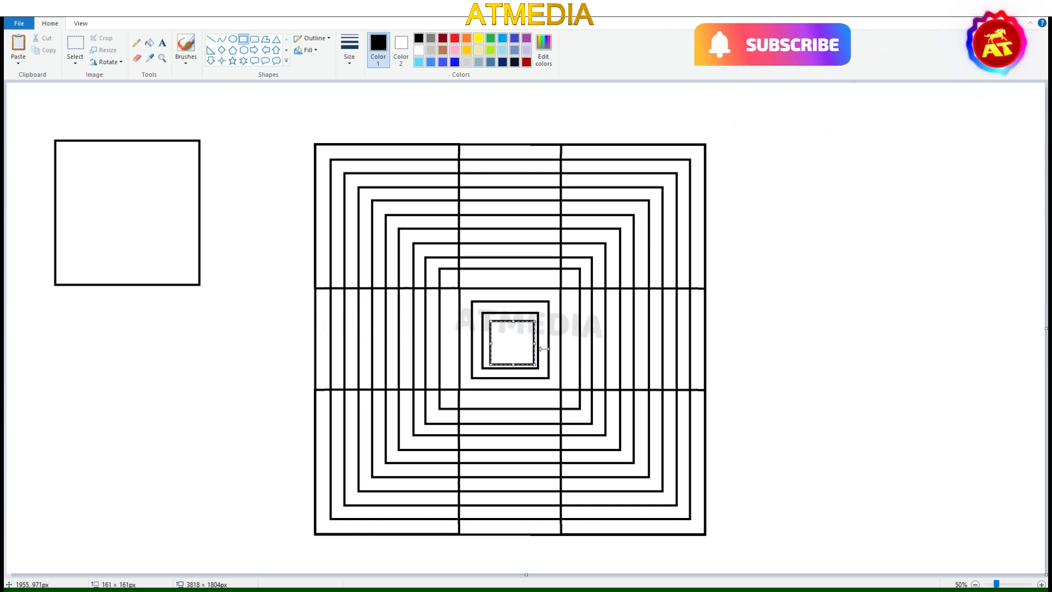
pyautogui.press('Up')
pyautogui.press('Up')
pyautogui.press('Up')
pyautogui.press('Up')
pyautogui.press('Up')
pyautogui.press('Up')
pyautogui.press('Up')
pyautogui.press('Up')
pyautogui.press('Left')
pyautogui.press('Left')
pyautogui.press('Left')
pyautogui.press('Left')
pyautogui.press('Left')
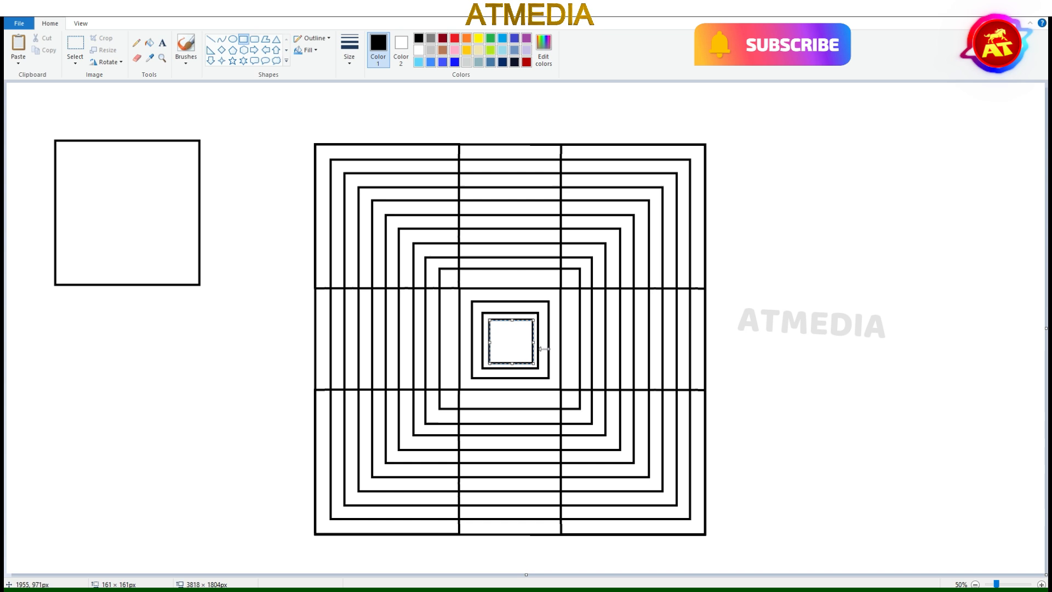
pyautogui.click(579, 354)
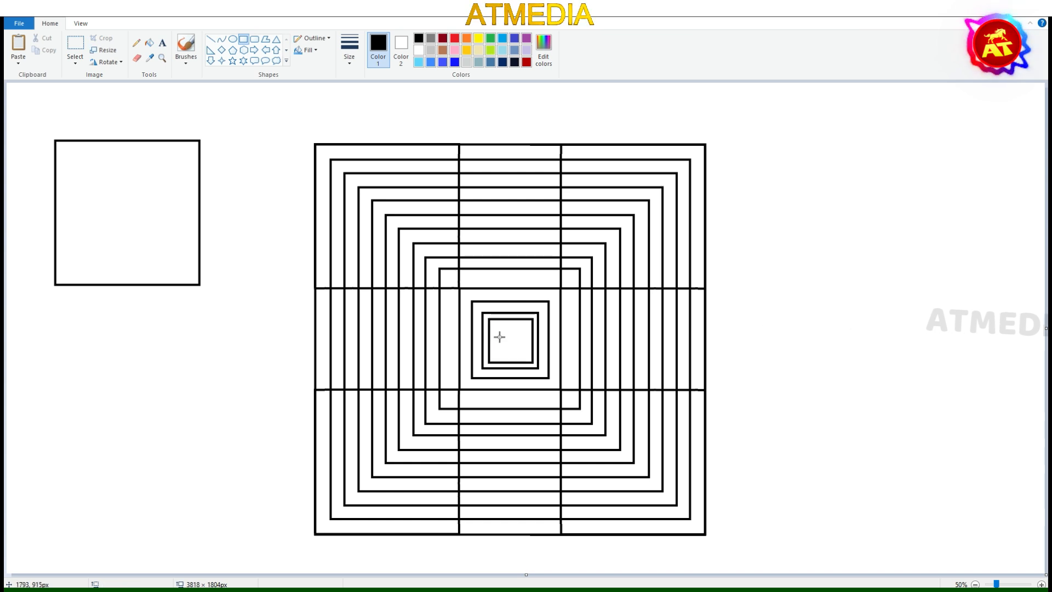
pyautogui.click(586, 328)
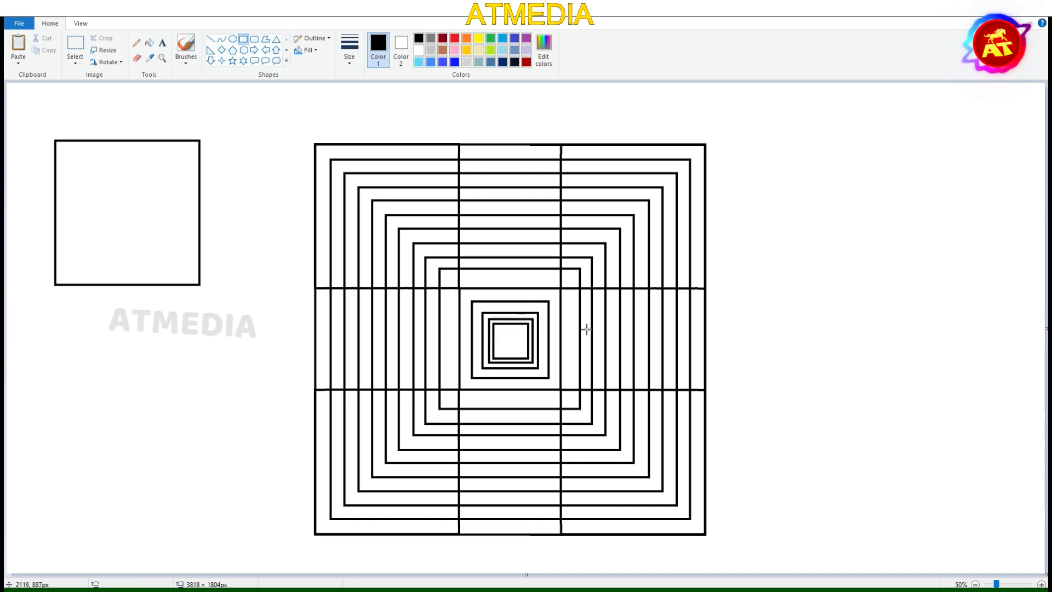
# Try an innermost square about 85 × 85 px inside the 129 px square and undo it
pyautogui.click(544, 345)
pyautogui.hotkey('ctrl', 'z')
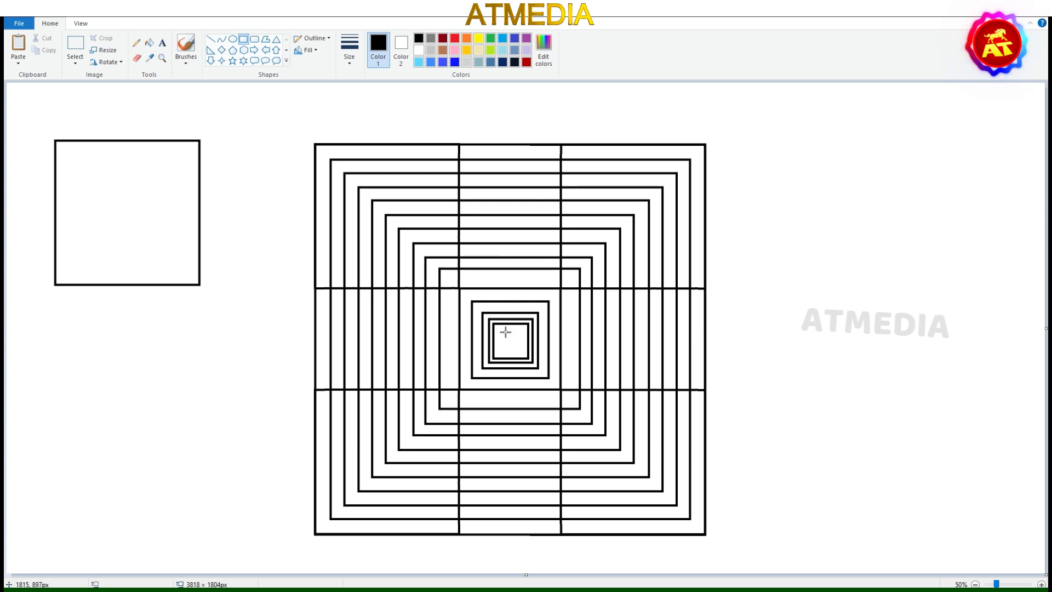
# Draw two innermost centred squares, about 95 × 95 px and 49 × 49 px, redrawing the smaller one to centre it better
pyautogui.moveTo(503, 331); pyautogui.dragTo(529, 366)
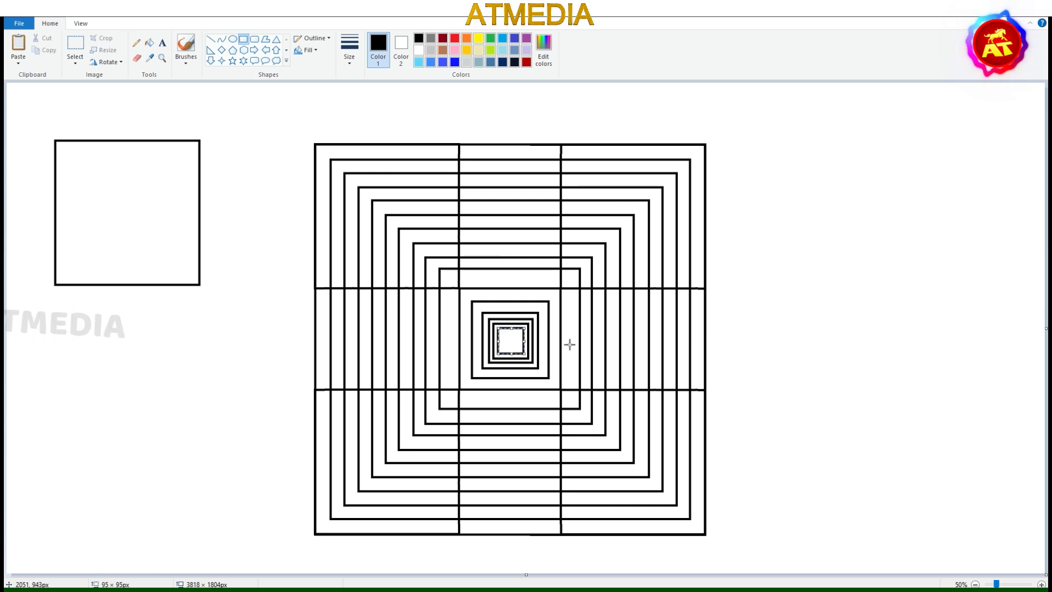
pyautogui.click(570, 344)
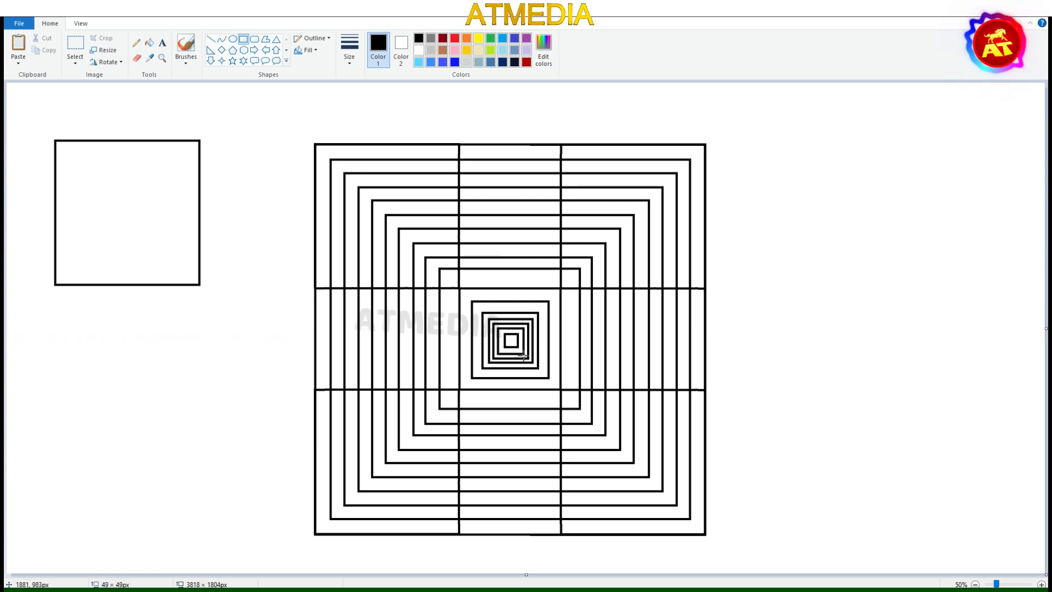
pyautogui.click(619, 314)
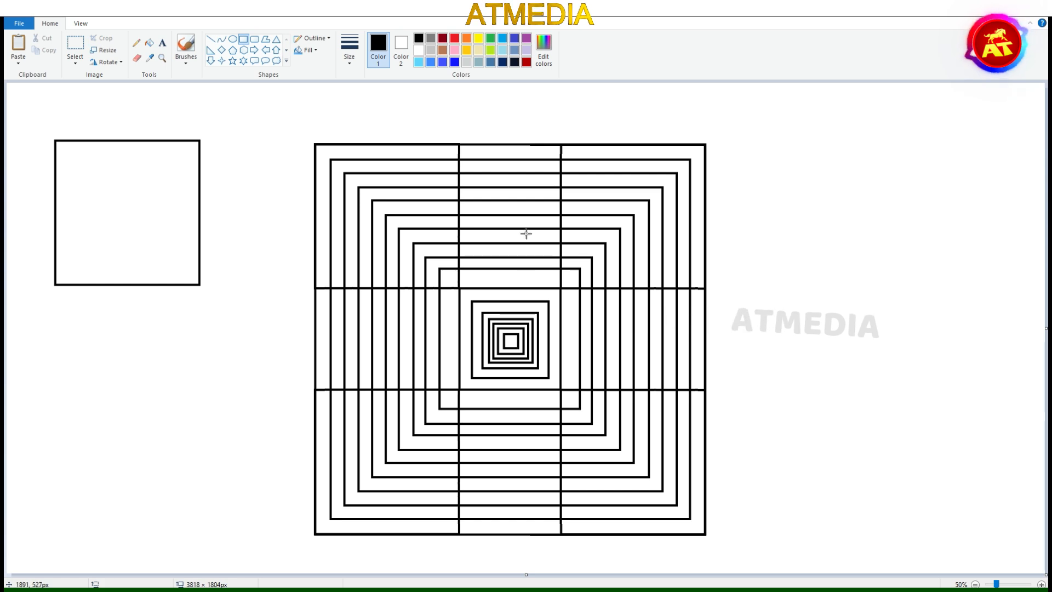
pyautogui.hotkey('ctrl', 'z')
pyautogui.moveTo(504, 336); pyautogui.dragTo(520, 358)
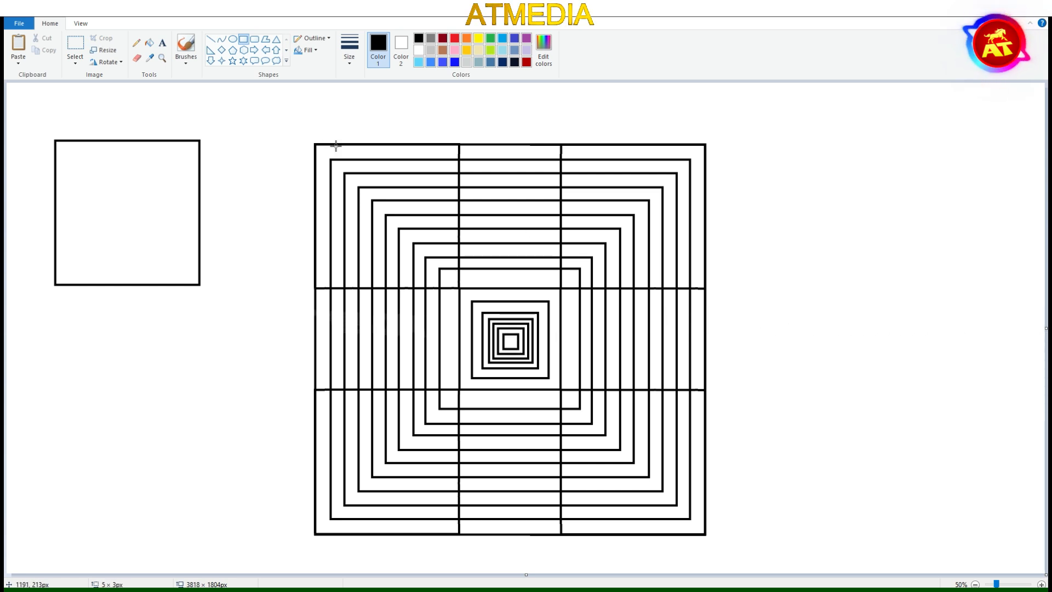
# Fill every other L-shaped band black in the upper-left and upper-right corner squares, including the outermost bands
pyautogui.click(356, 152)
pyautogui.click(392, 180)
pyautogui.click(398, 208)
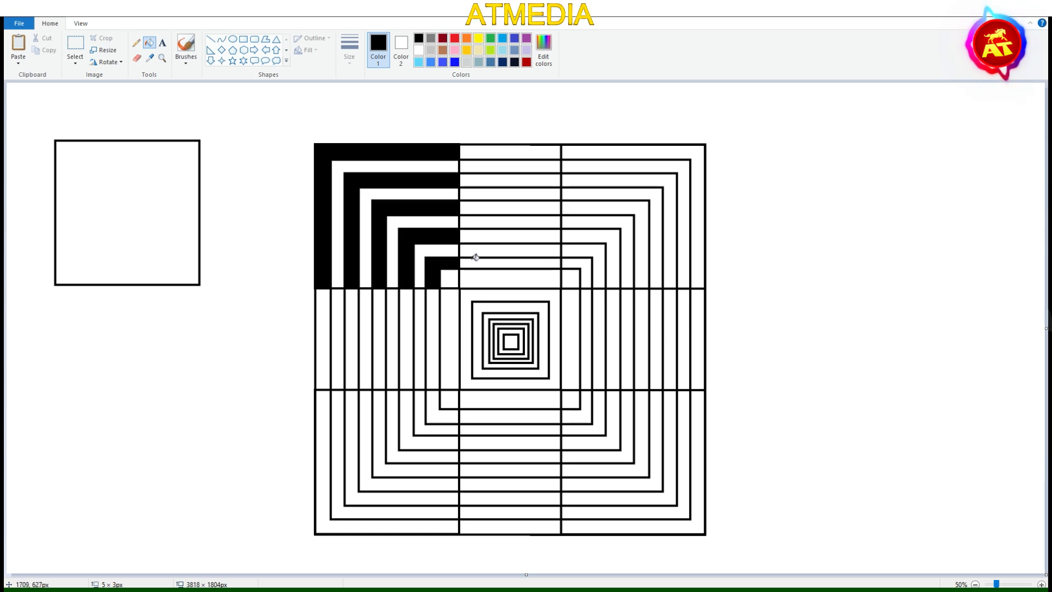
pyautogui.click(592, 266)
pyautogui.click(613, 243)
pyautogui.click(642, 219)
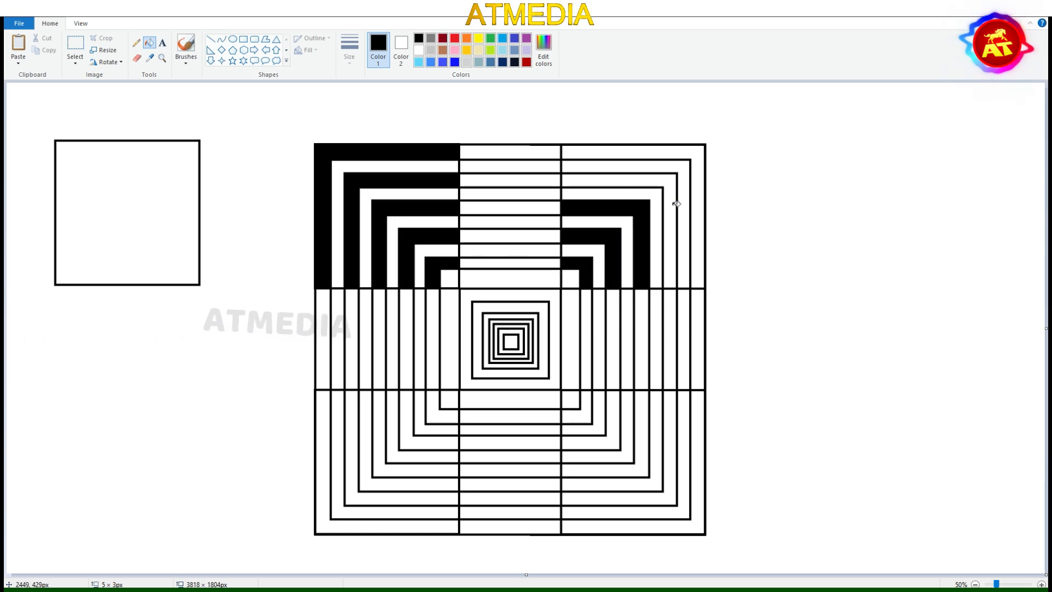
pyautogui.click(671, 200)
pyautogui.click(700, 188)
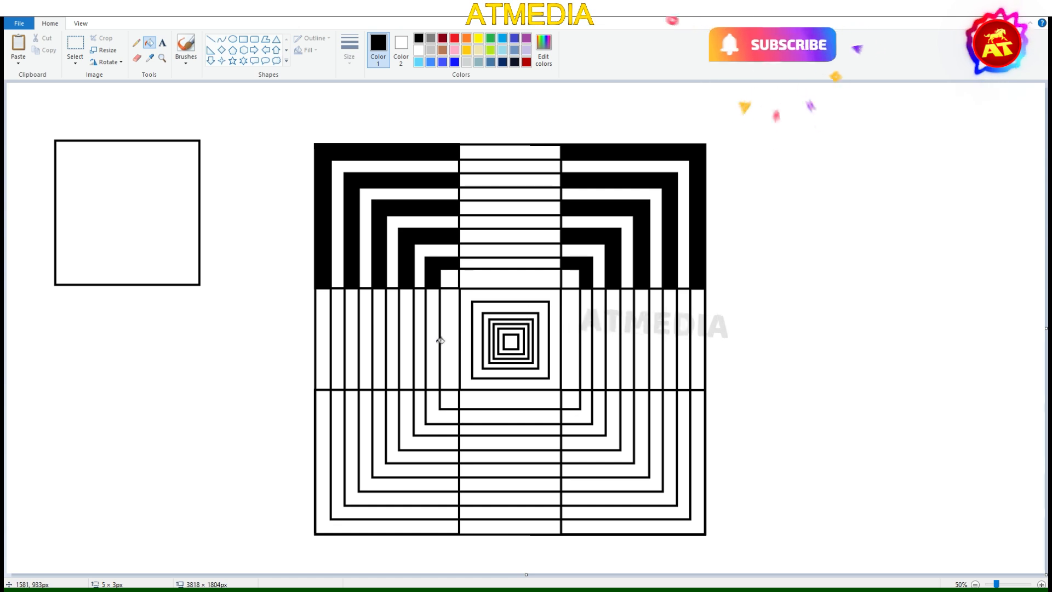
pyautogui.click(448, 340)
pyautogui.click(425, 341)
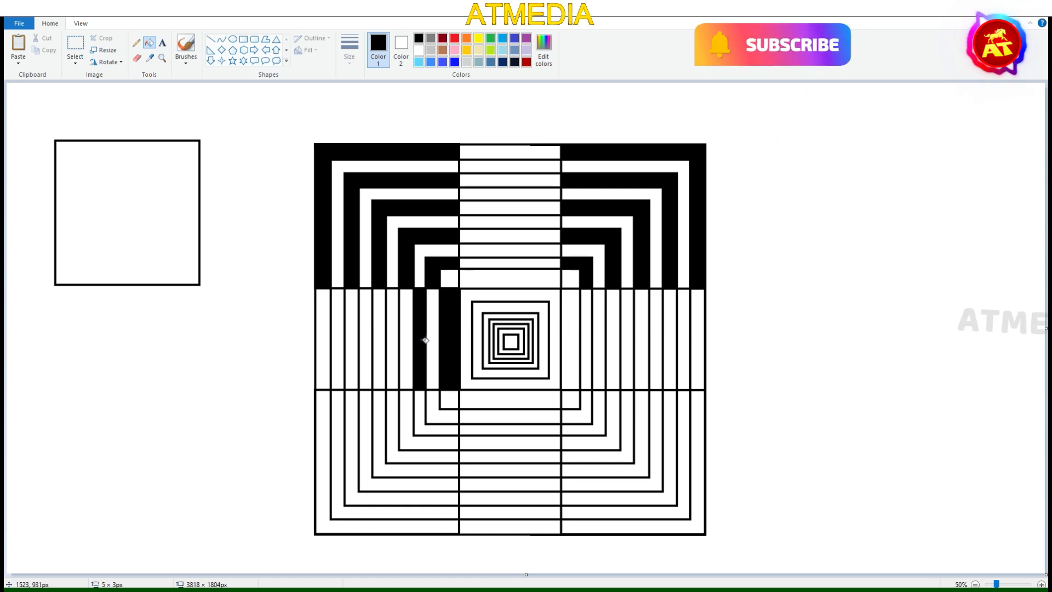
pyautogui.hotkey('ctrl', 'z')
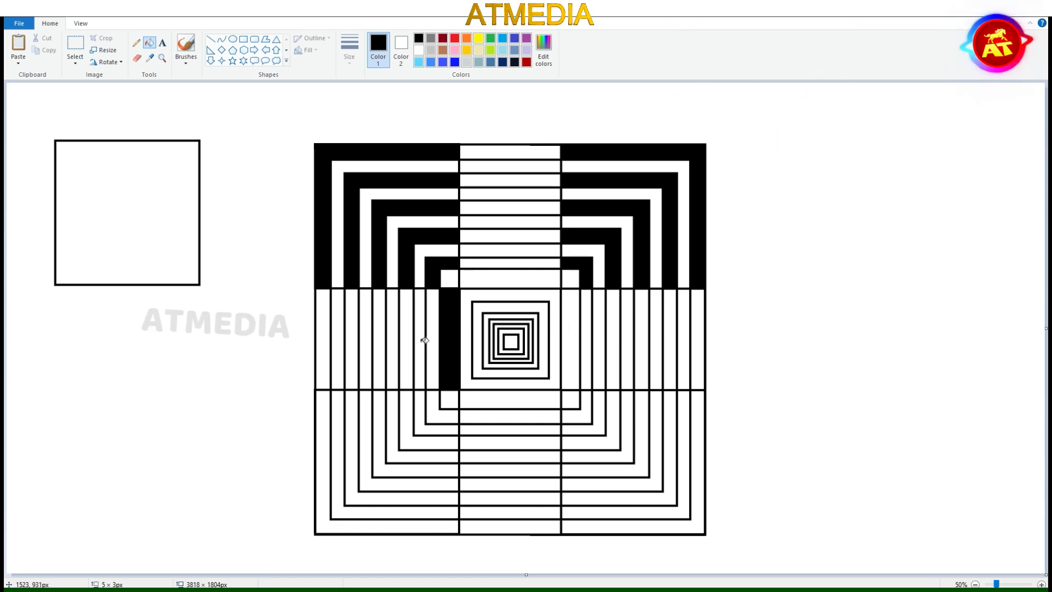
pyautogui.hotkey('ctrl', 'z')
pyautogui.keyDown('ctrl'); pyautogui.scroll(1, 430, 353); pyautogui.keyUp('ctrl')
pyautogui.keyDown('ctrl'); pyautogui.scroll(-1, 431, 353); pyautogui.keyUp('ctrl')
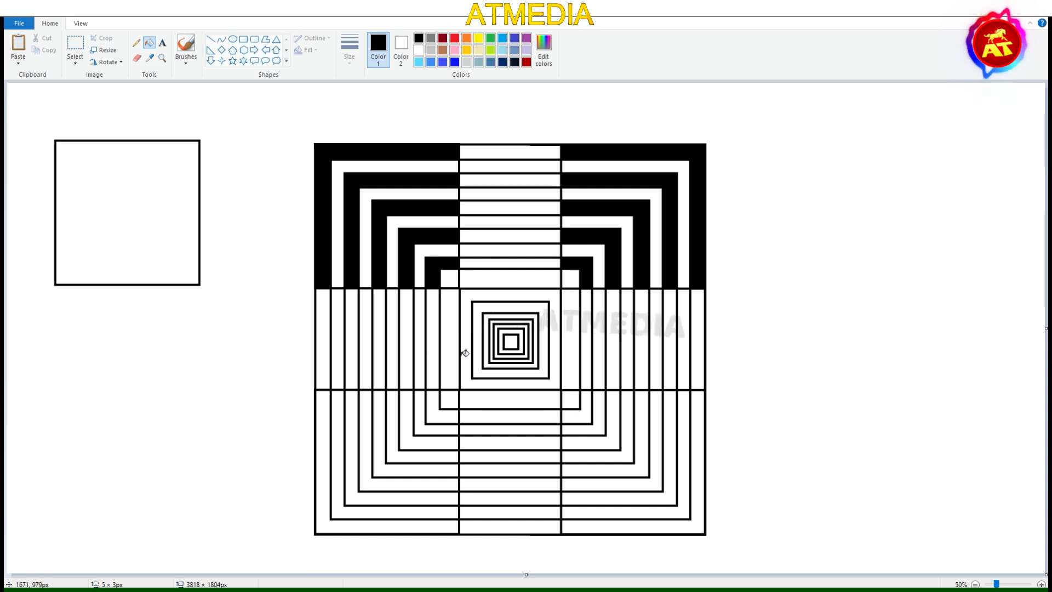
pyautogui.click(438, 340)
pyautogui.hotkey('ctrl', 'z')
# Fill every other vertical strip black between the two left corner squares, including the strip touching the central square
pyautogui.click(423, 331)
pyautogui.click(456, 334)
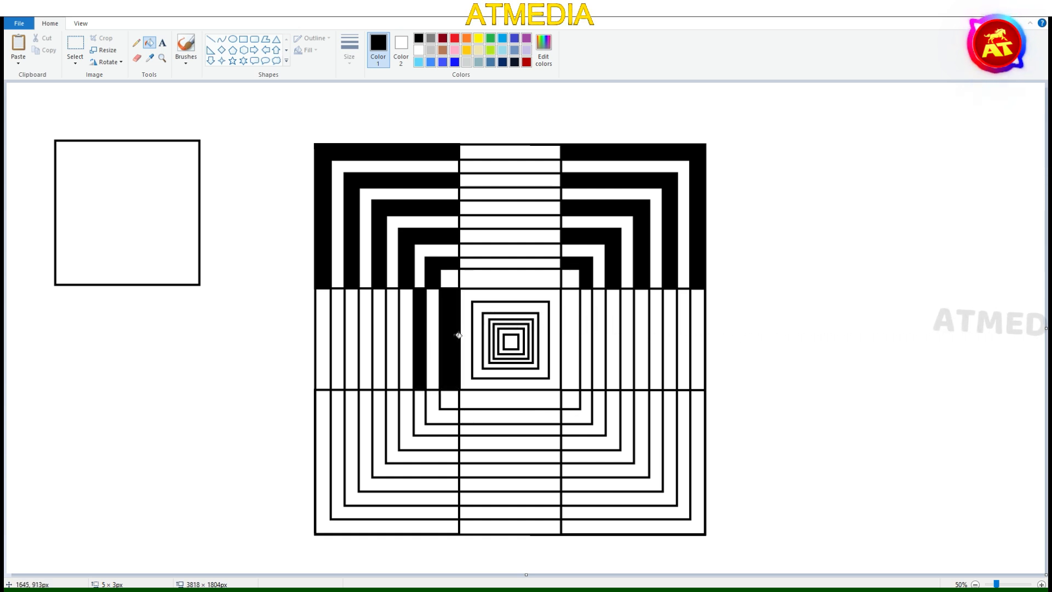
pyautogui.click(337, 337)
# Fill every other L-shaped band of the lower-left corner square black, including the outermost band
pyautogui.click(322, 416)
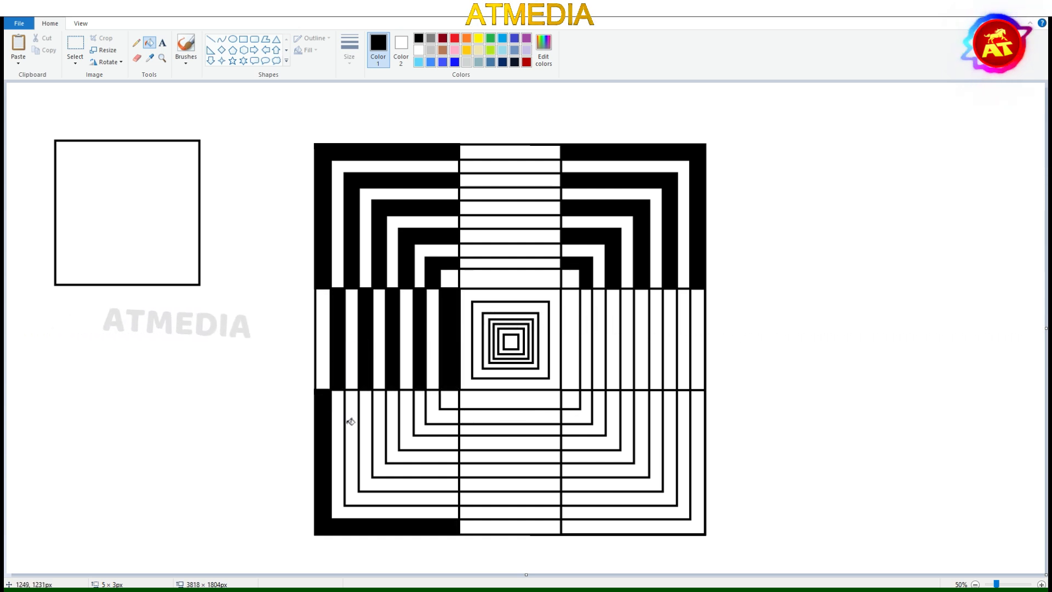
pyautogui.click(352, 427)
pyautogui.click(379, 433)
pyautogui.click(406, 427)
pyautogui.click(432, 408)
# Fill every other horizontal strip below the central square black, including the strip touching the central square
pyautogui.click(489, 407)
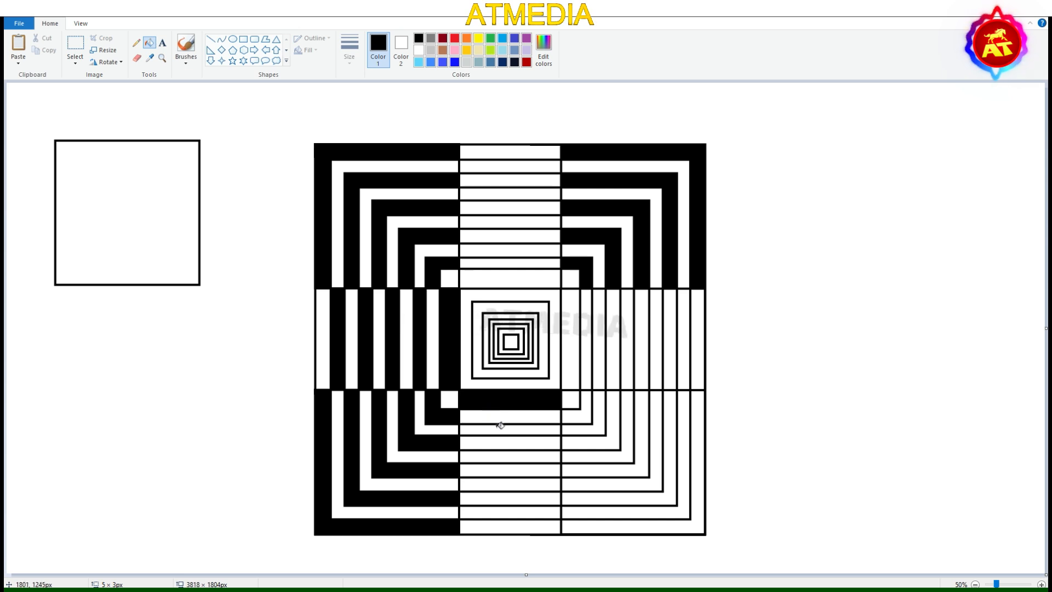
pyautogui.click(519, 429)
pyautogui.click(521, 457)
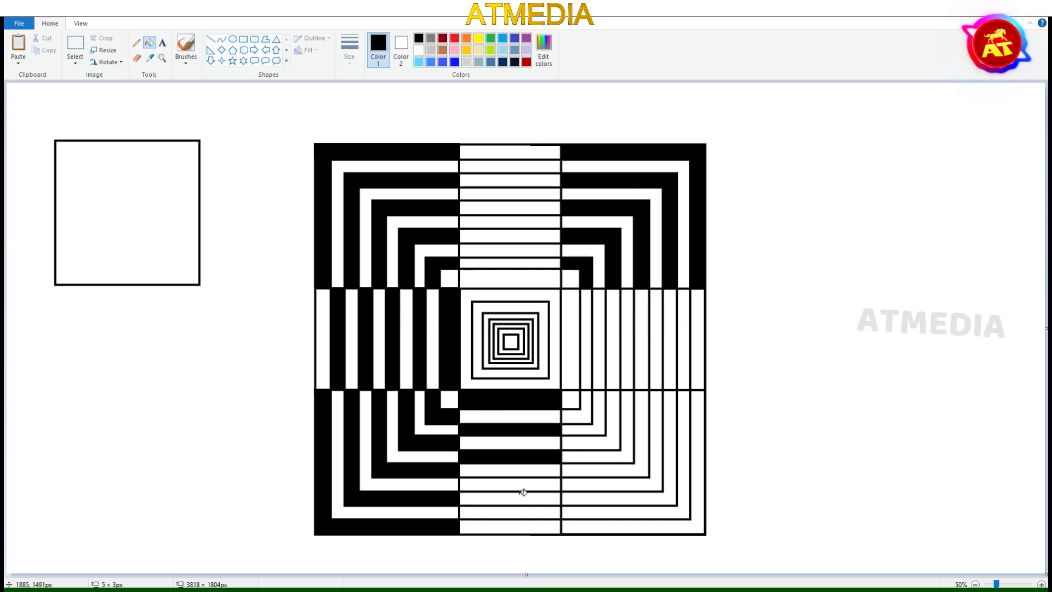
pyautogui.click(521, 485)
pyautogui.click(523, 512)
# Fill every other L-shaped band of the lower-right corner square black, including the outermost band
pyautogui.click(570, 524)
pyautogui.click(599, 500)
pyautogui.click(588, 474)
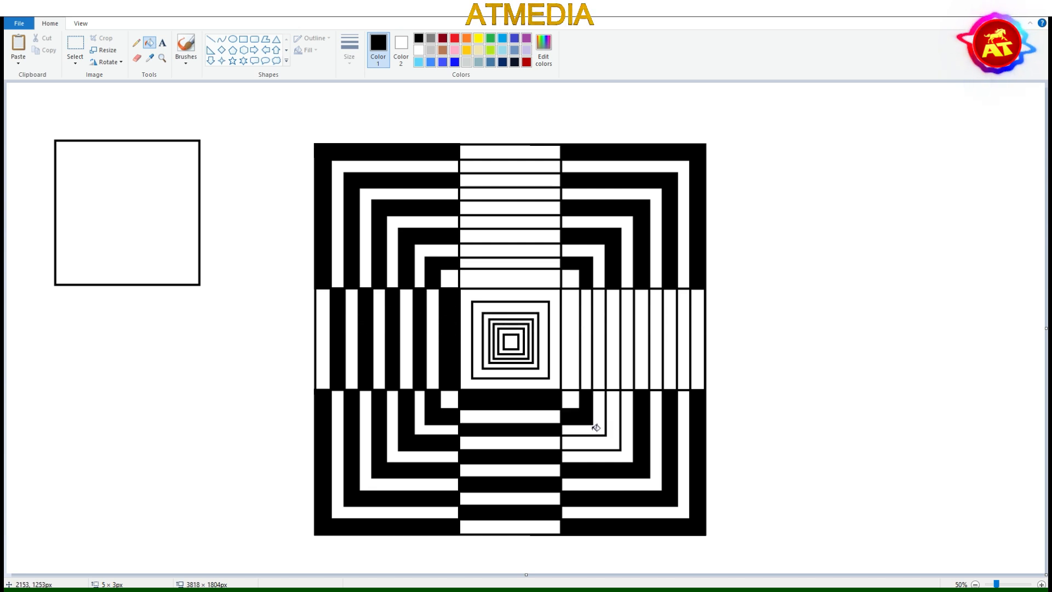
# Fill alternate vertical strips black between the two right corner squares, including the strip touching the central square
pyautogui.click(629, 356)
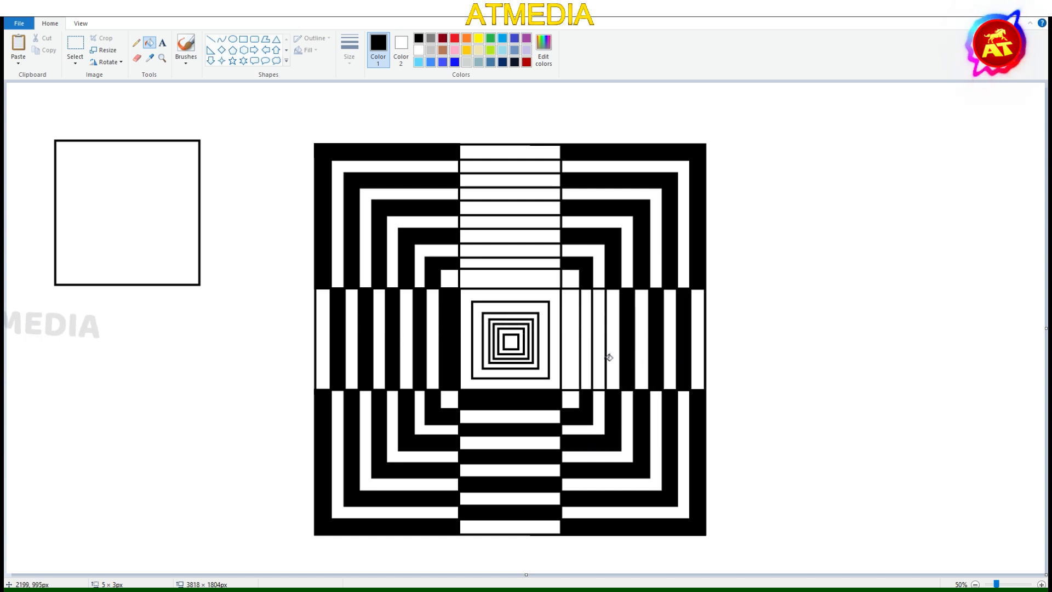
pyautogui.click(597, 355)
pyautogui.click(570, 354)
# Fill alternate horizontal strips above the central square and alternate rings of the nested squares inside it black
pyautogui.click(525, 284)
pyautogui.click(514, 251)
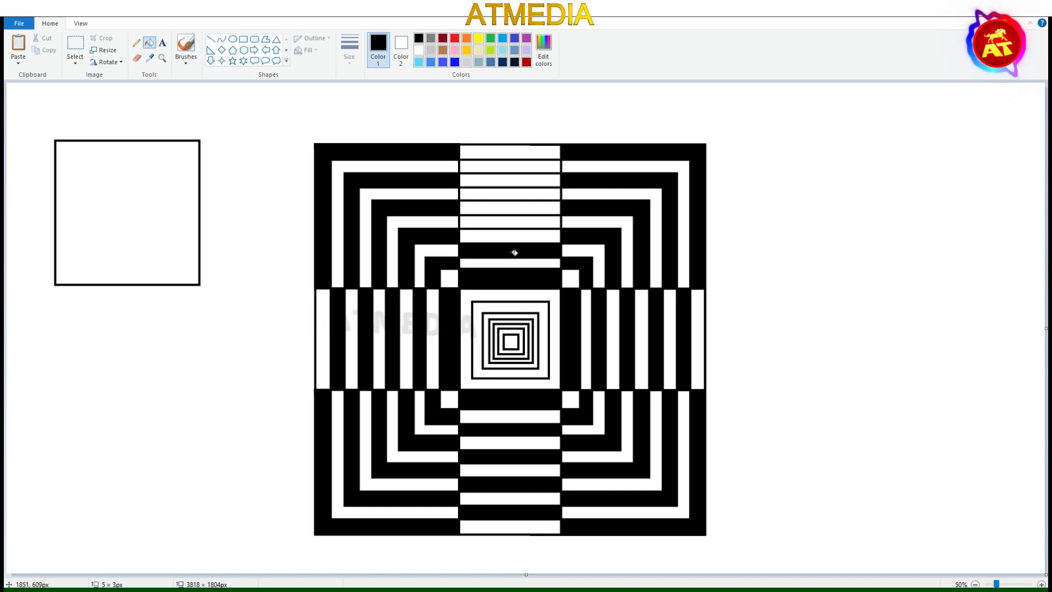
pyautogui.click(502, 222)
pyautogui.click(501, 195)
pyautogui.click(501, 166)
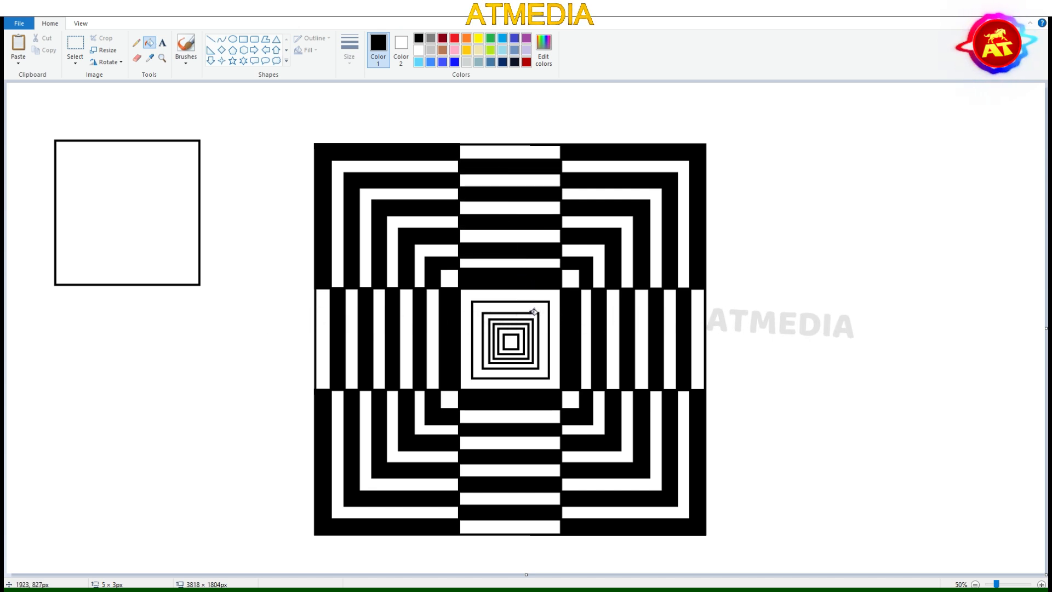
pyautogui.click(544, 339)
pyautogui.click(531, 339)
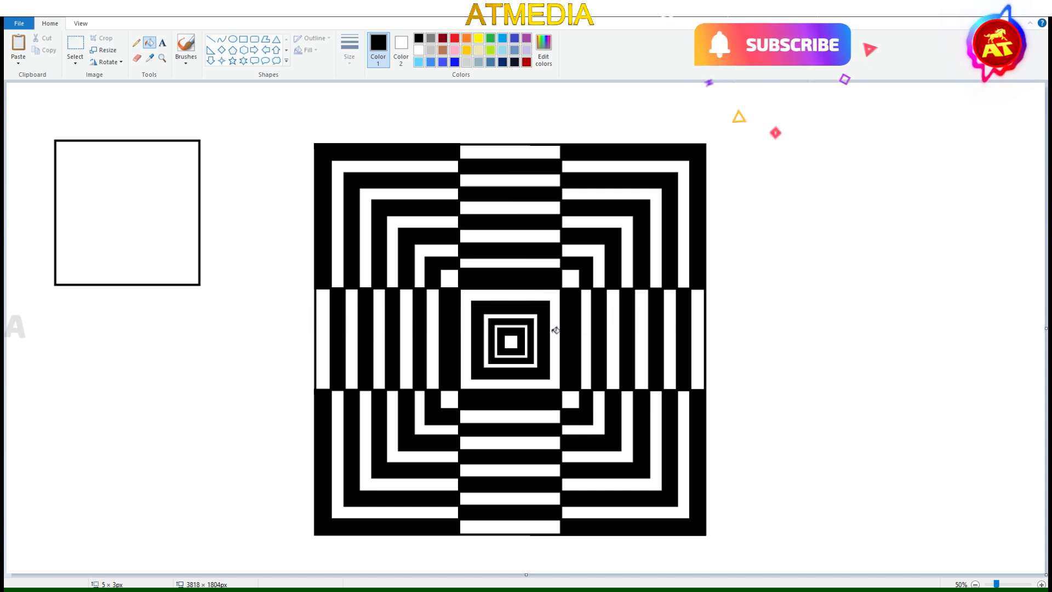
# Remove the spare square beside the pattern by filling its black outline with white
pyautogui.click(418, 50)
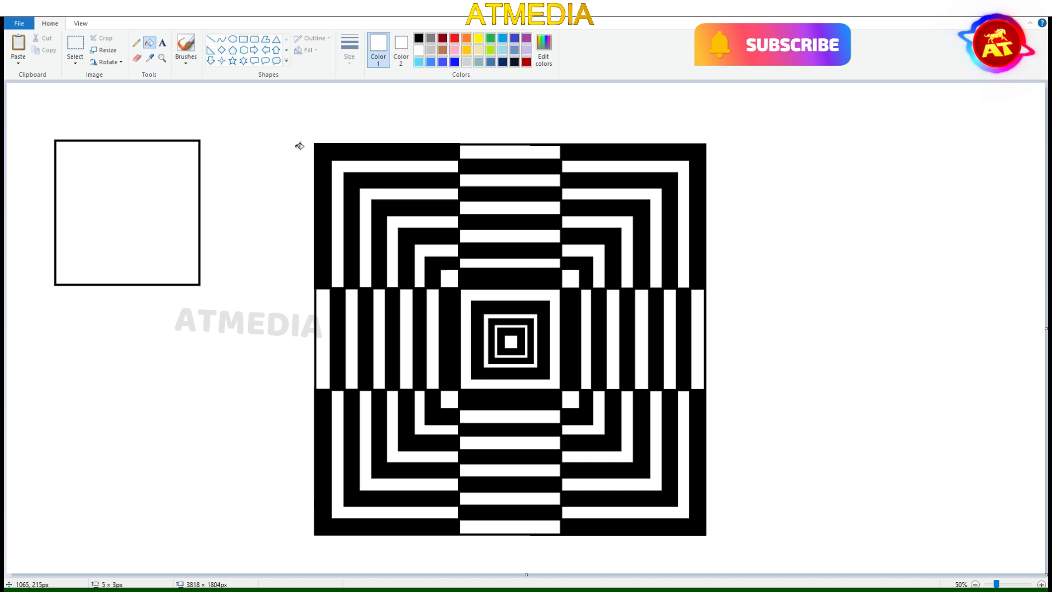
pyautogui.click(200, 194)
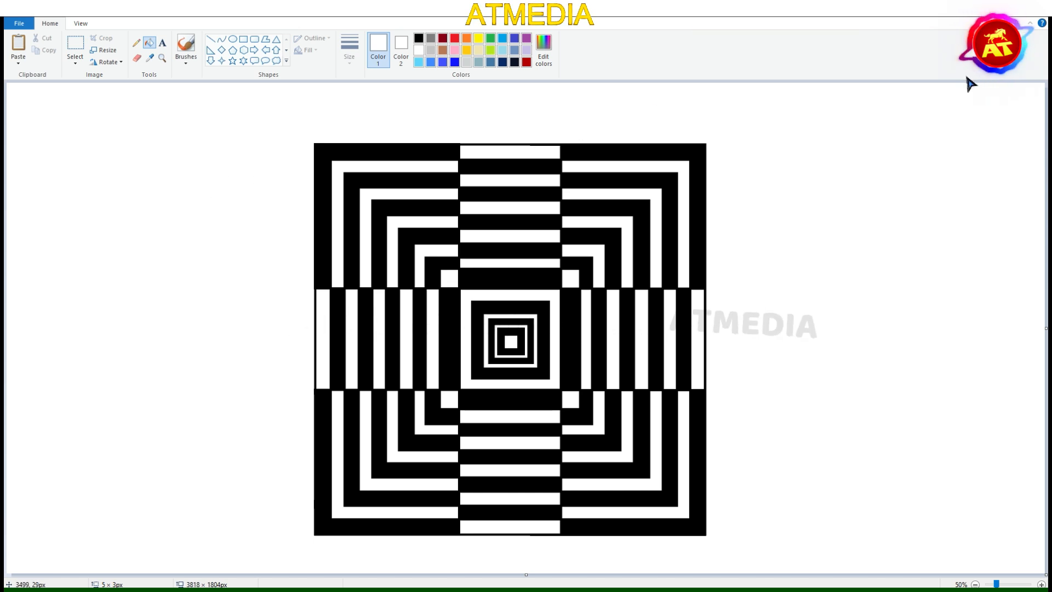